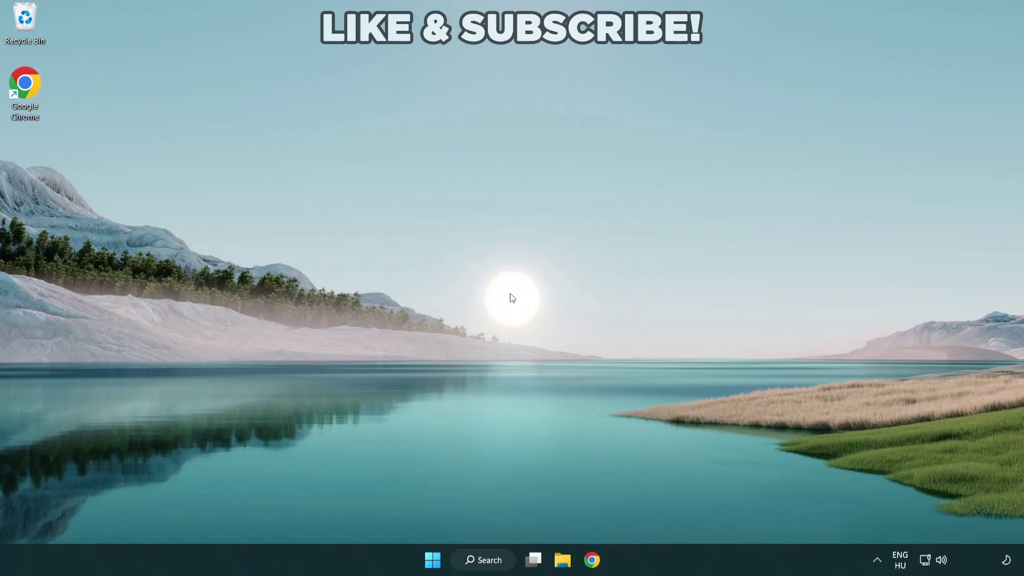
Search Windows for 'device manager' and launch the Device Manager result.
left_click(478, 562)
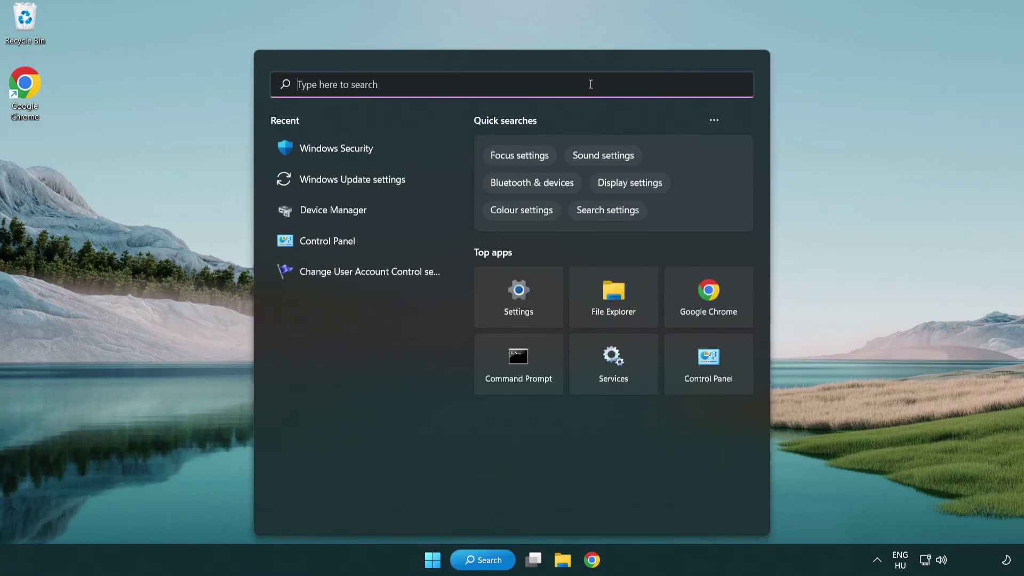
type("devic")
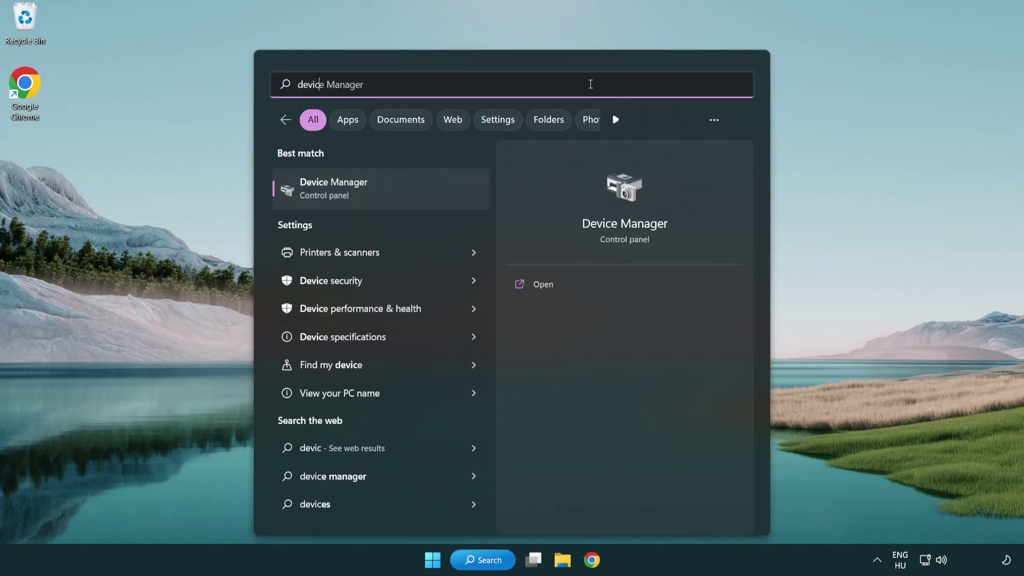
type("e manager")
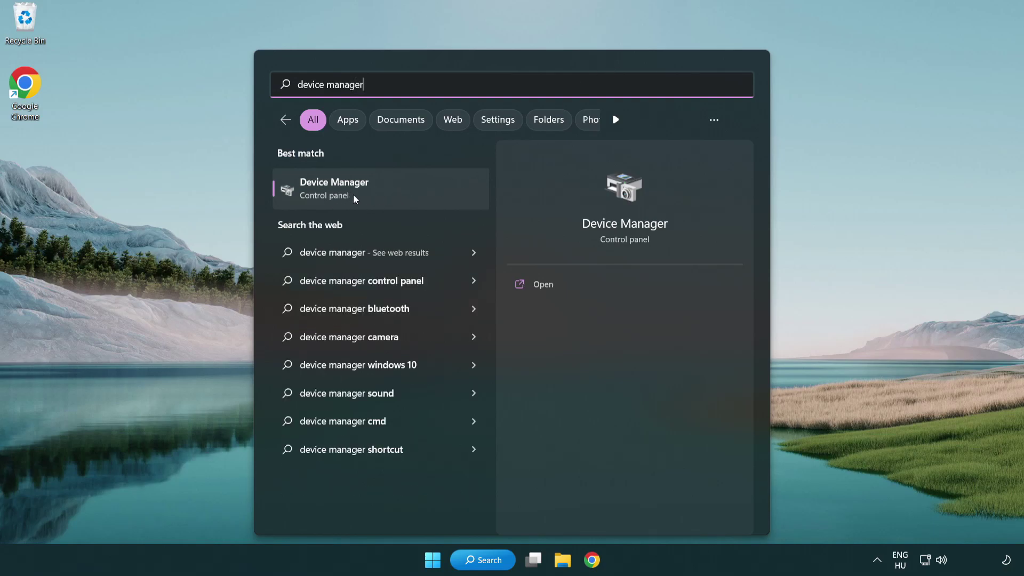
left_click(409, 194)
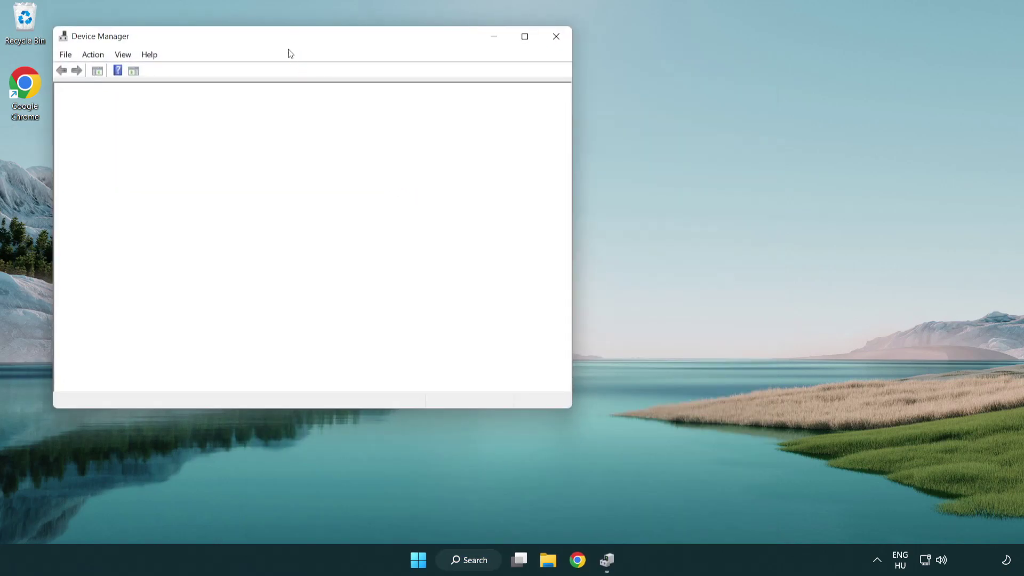
Expand Display adapters and bring up the context menu for the VMware SVGA 3D adapter.
left_click_drag(280, 41, 451, 103)
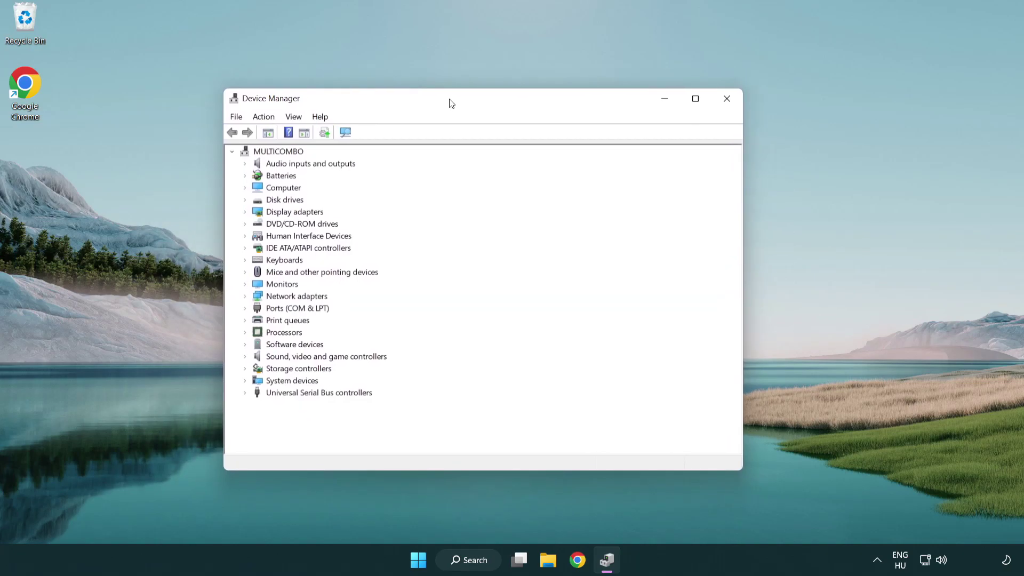
left_click(288, 212)
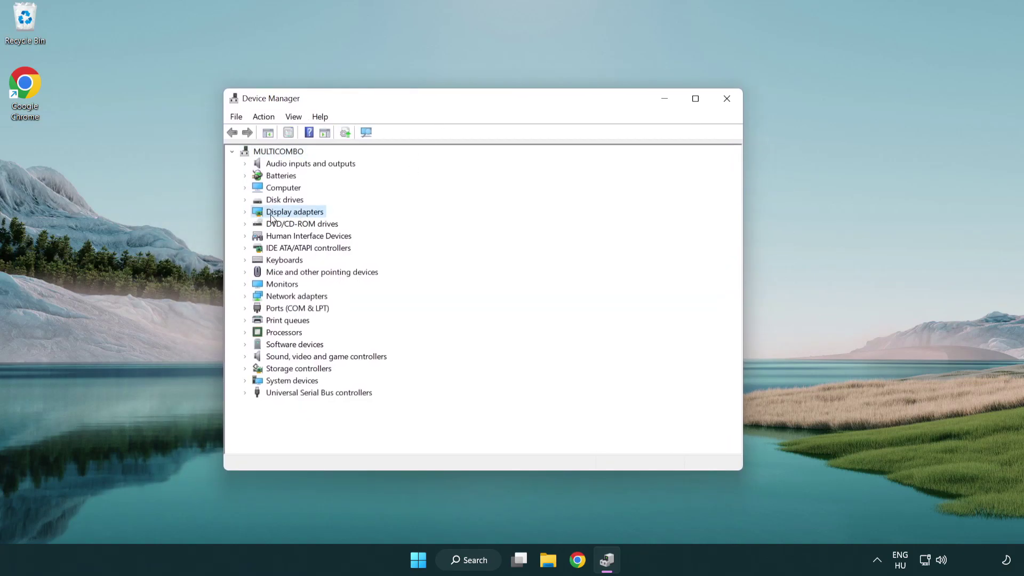
left_click(245, 212)
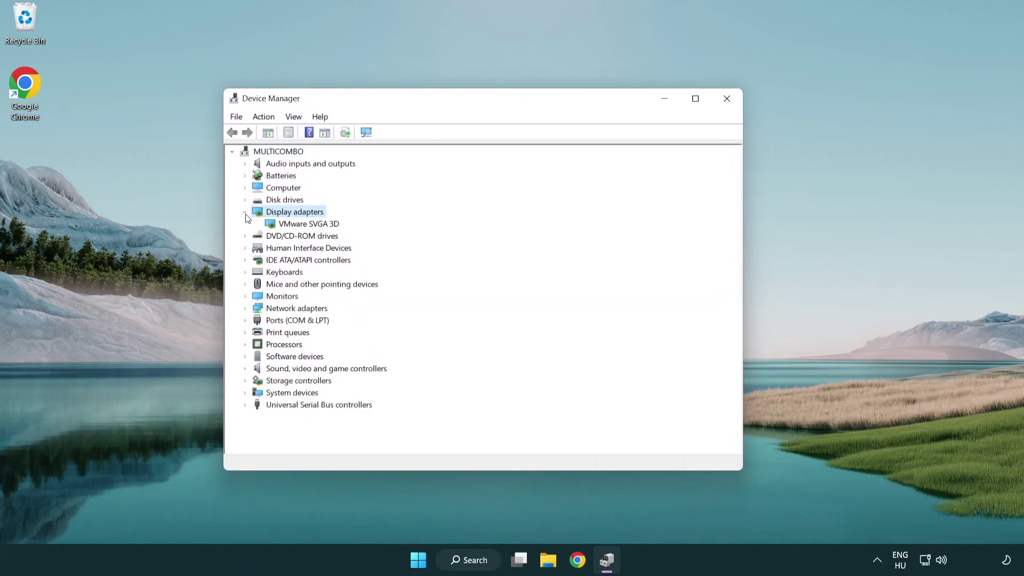
left_click(302, 228)
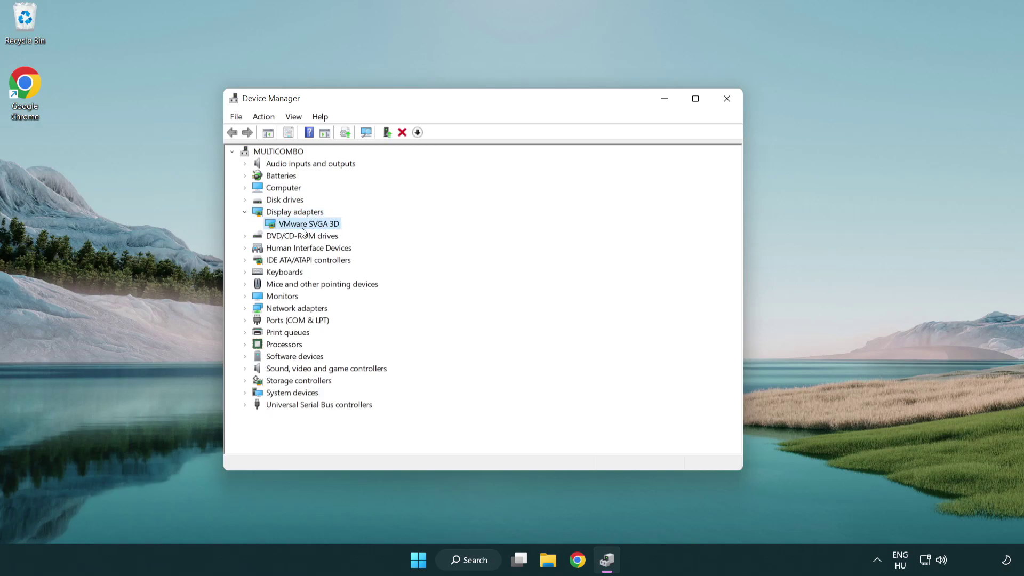
right_click(306, 228)
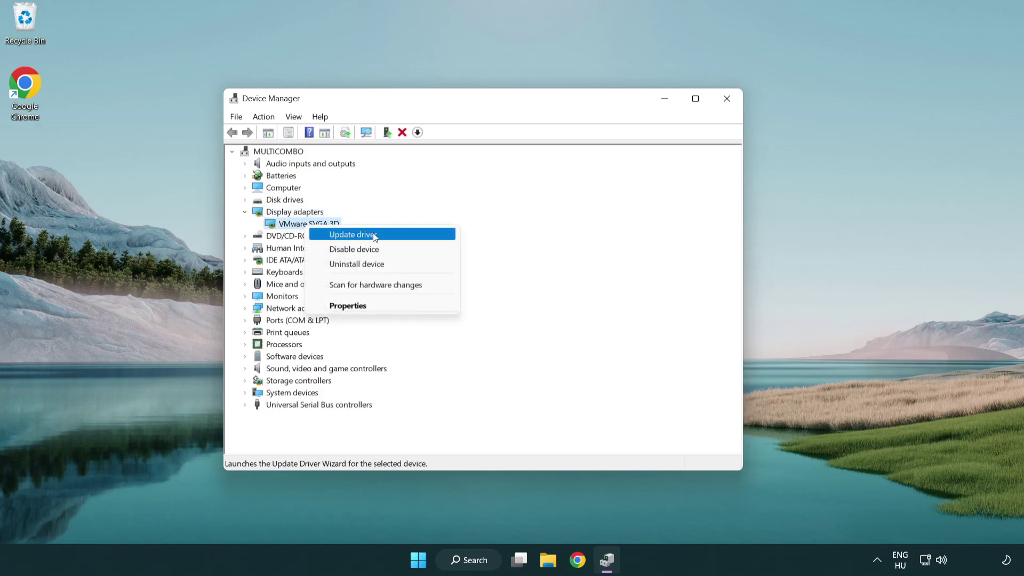
Run an automatic driver search for VMware SVGA 3D, which finds the best driver already installed.
left_click(404, 237)
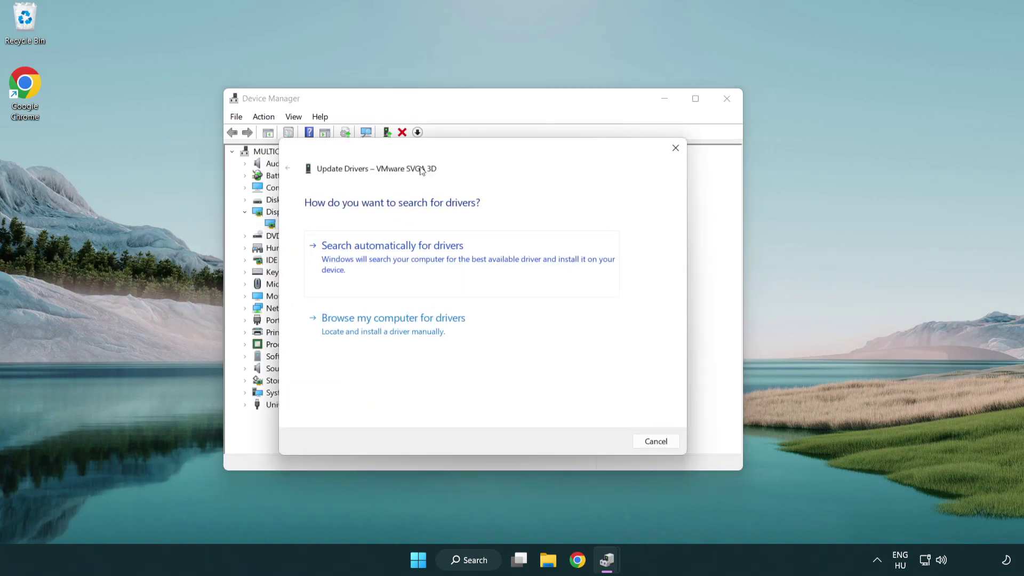
left_click_drag(427, 153, 448, 147)
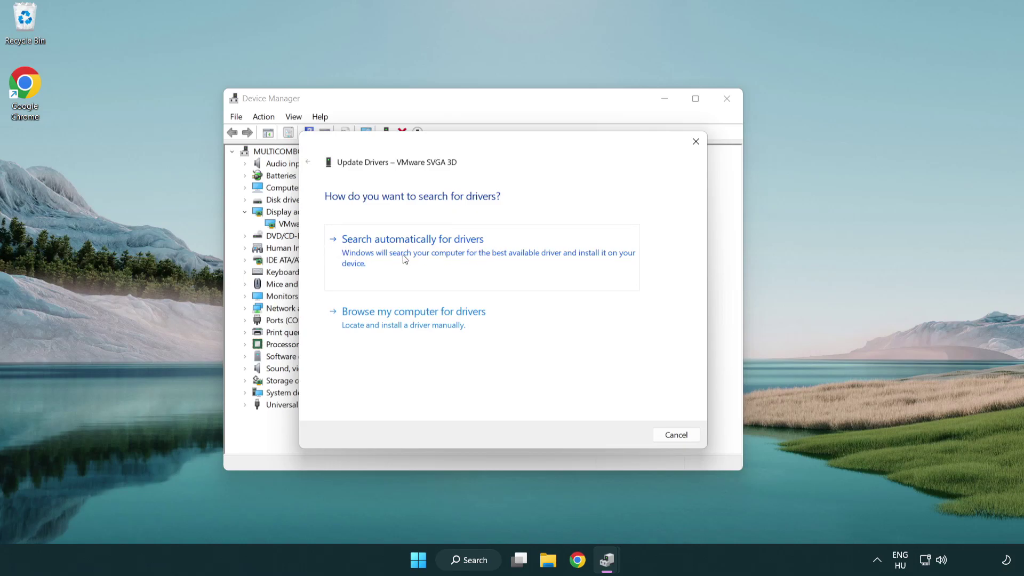
left_click(450, 248)
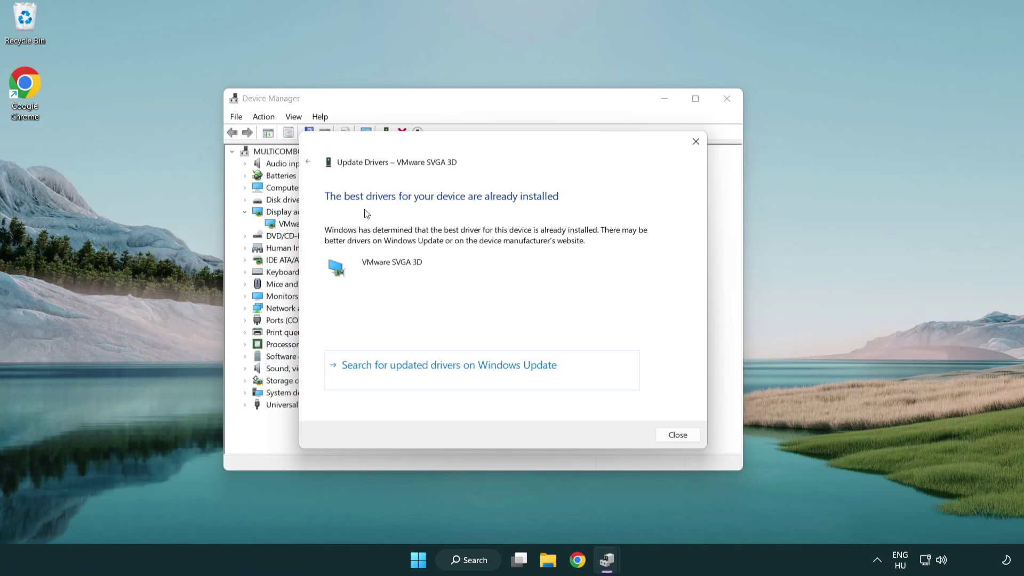
left_click(679, 438)
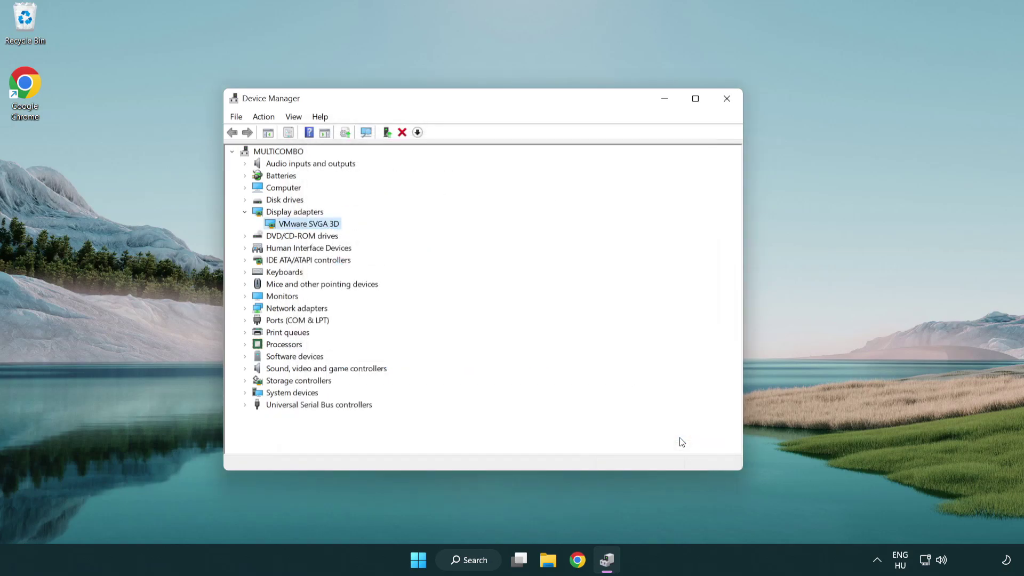
Close Device Manager, then search 'update' and open the Windows Update settings.
left_click(727, 99)
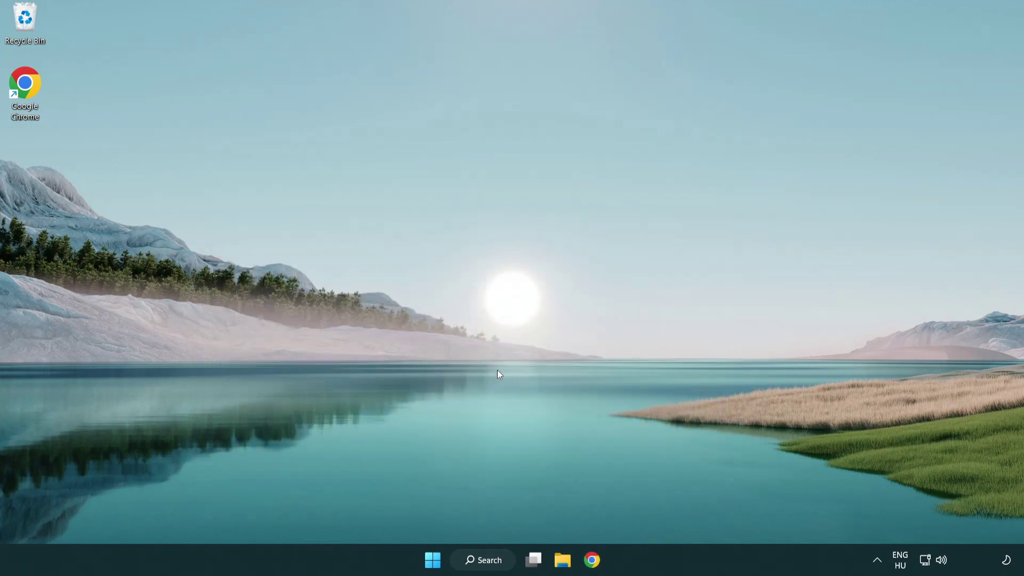
left_click(493, 560)
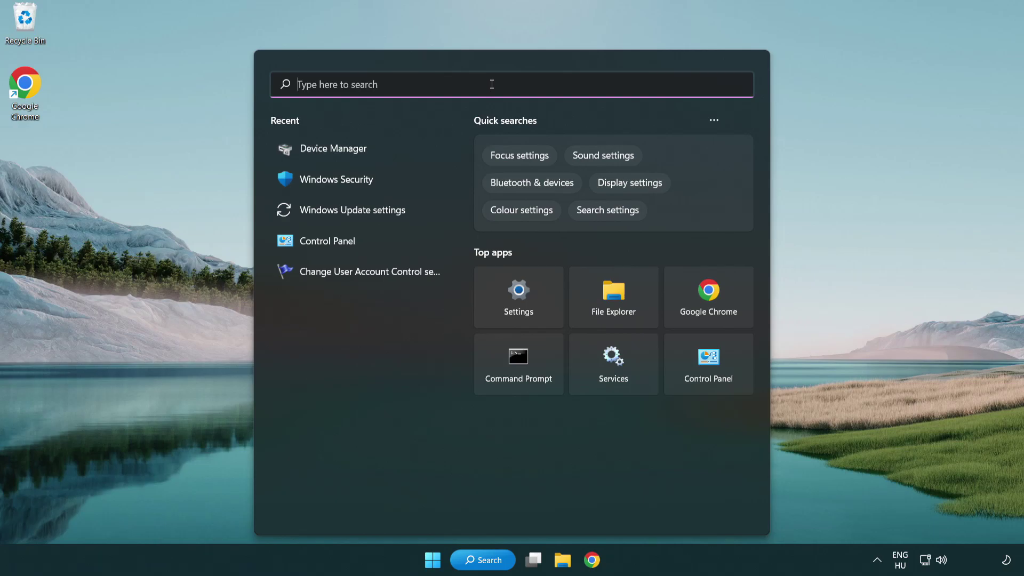
type("update")
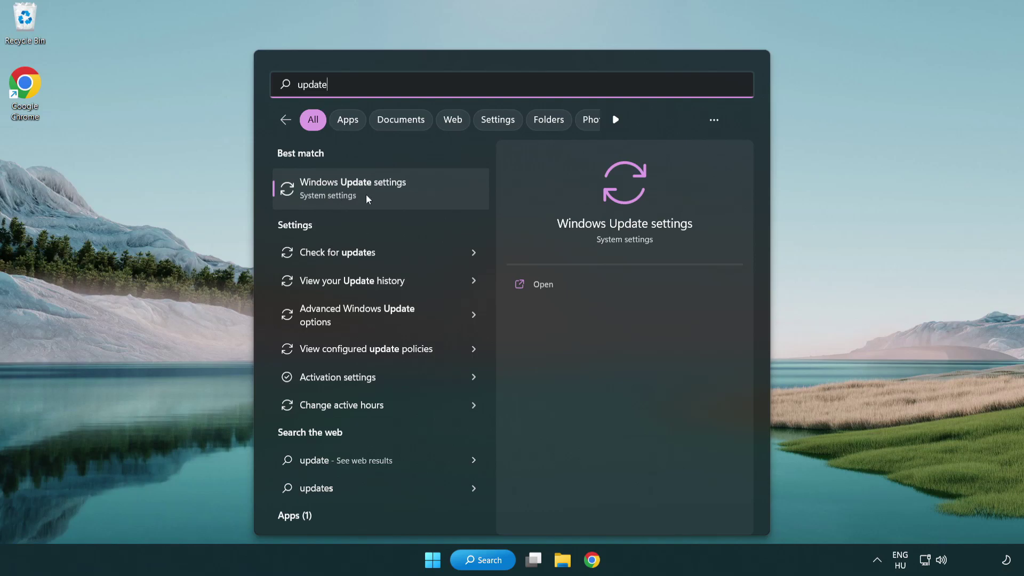
left_click(399, 197)
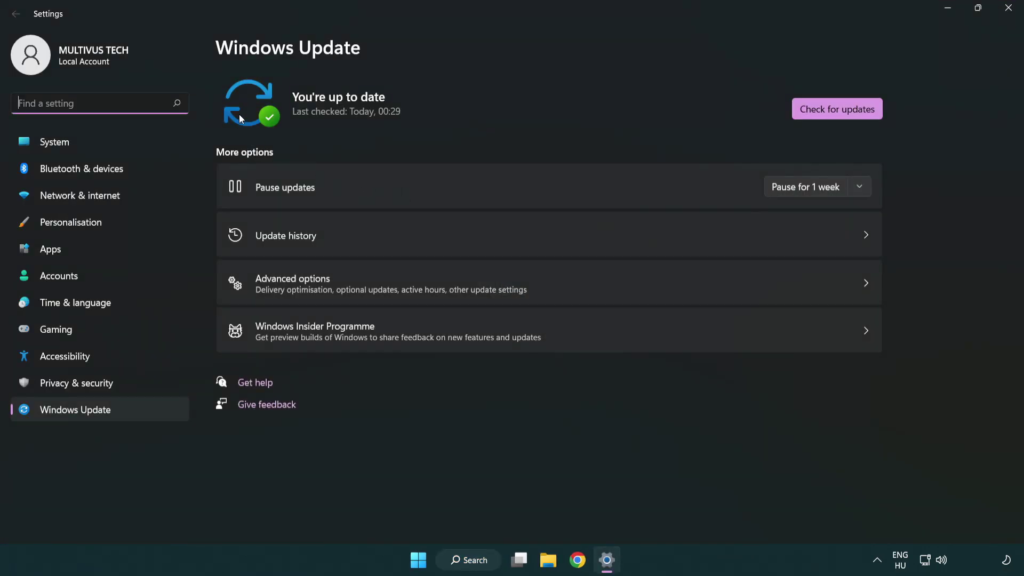
Run Check for updates until it reports 'You're up to date', then close Settings.
left_click(862, 114)
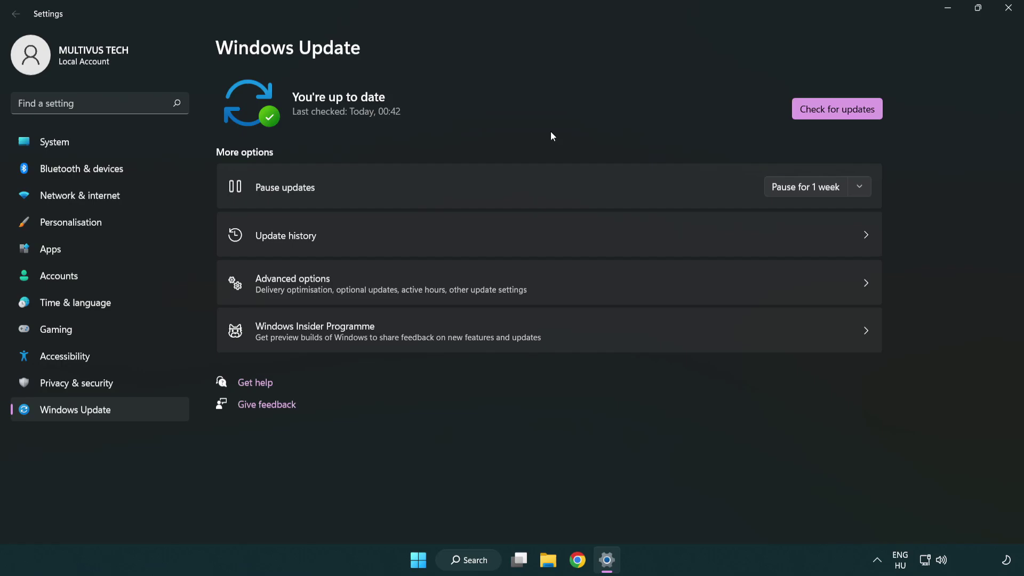
left_click(1007, 8)
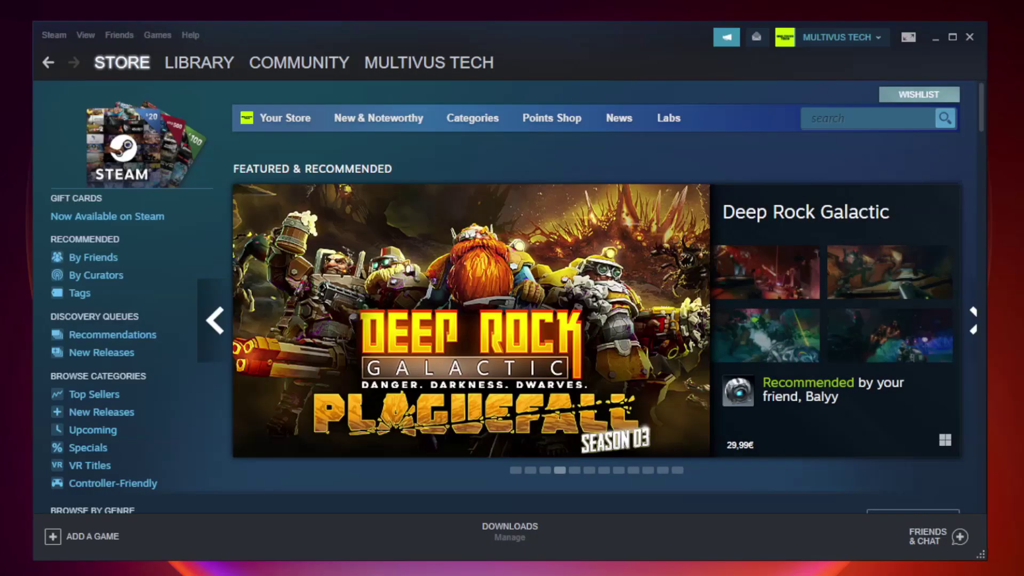
Switch Steam to LIBRARY and bring up the context menu for the favourited game.
mouse_move(211, 68)
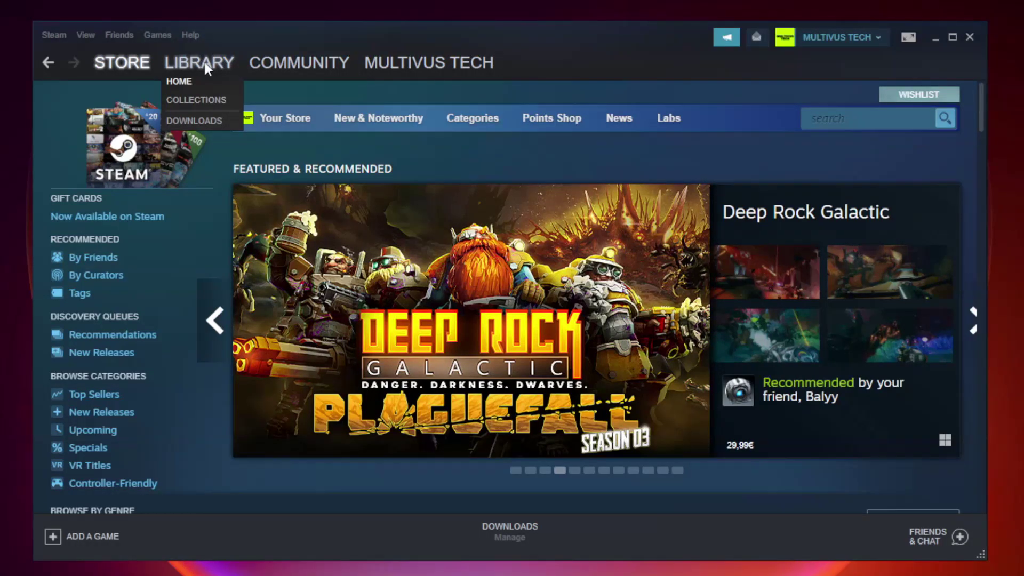
left_click(208, 68)
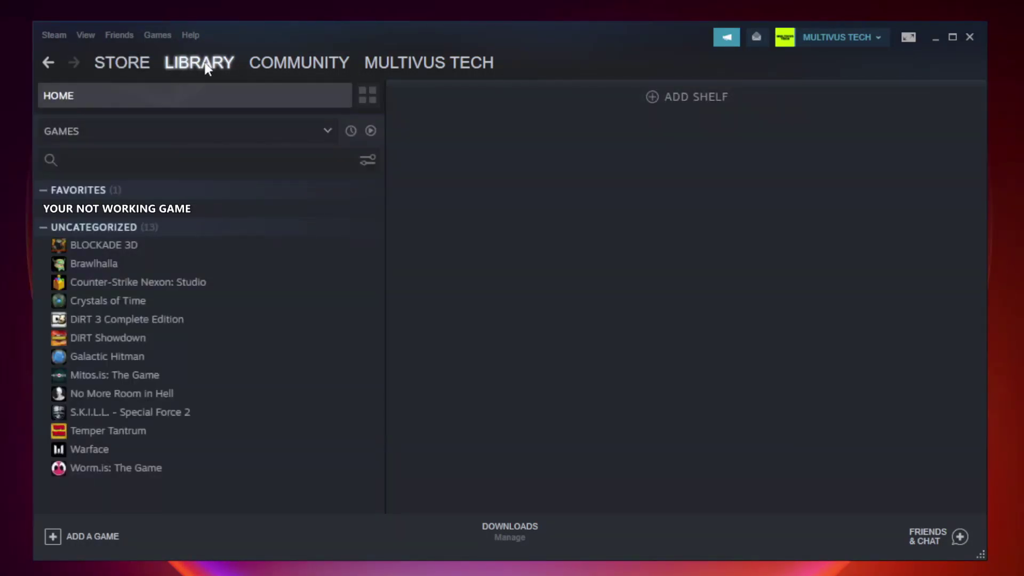
right_click(222, 214)
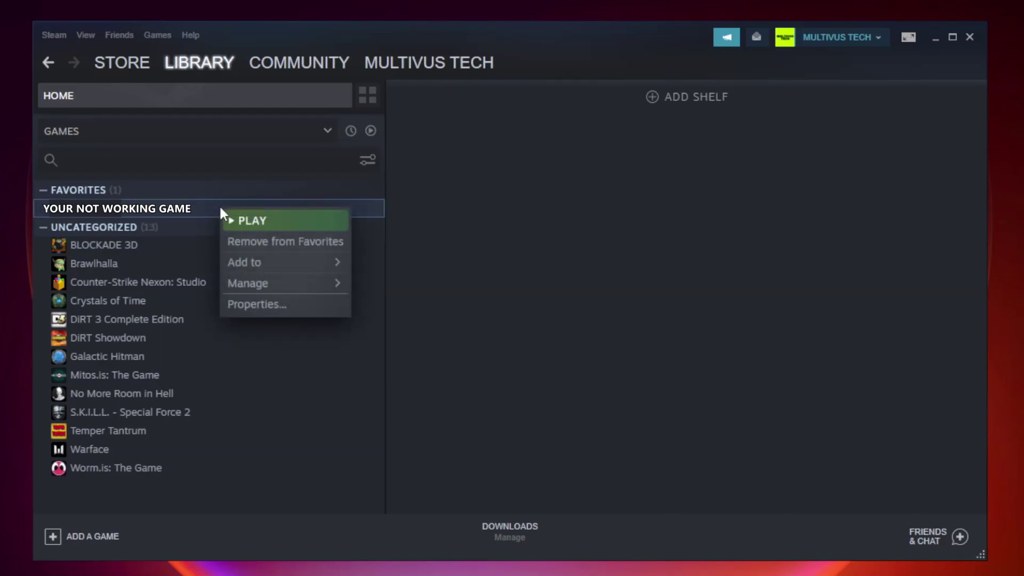
Verify Unturned's files via Properties > Local Files, with all 9192 files validated.
left_click(282, 304)
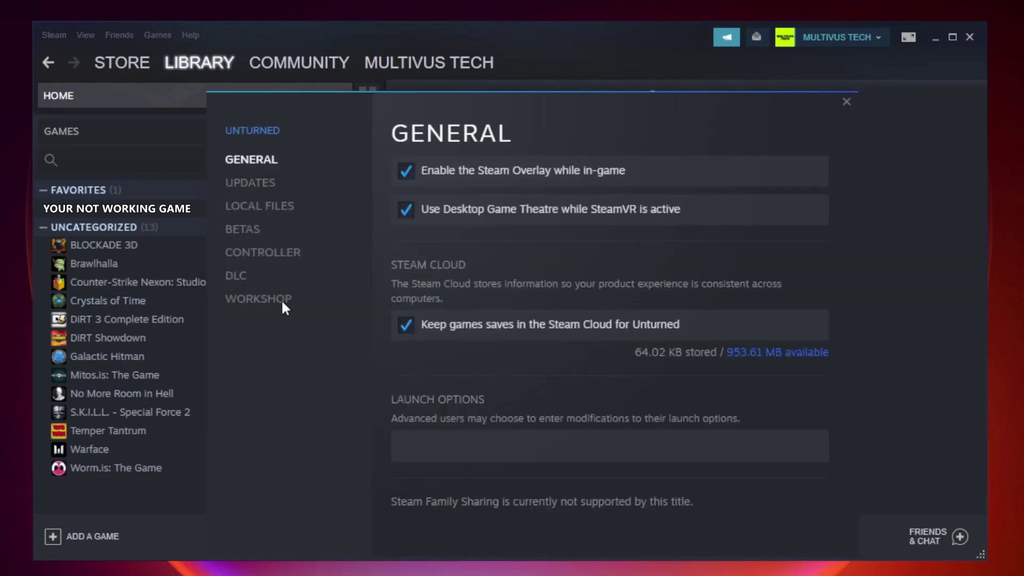
left_click(273, 213)
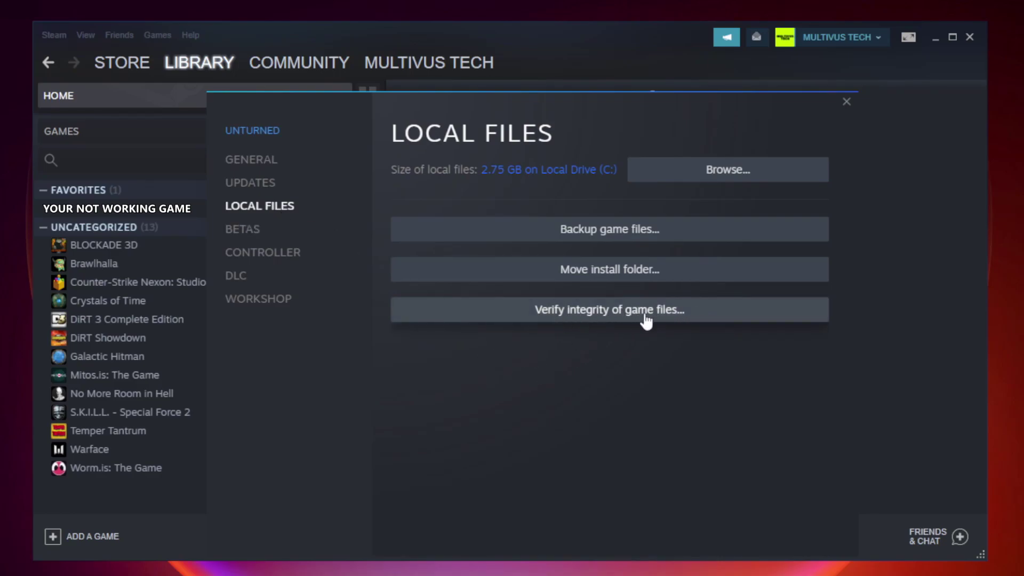
left_click(620, 314)
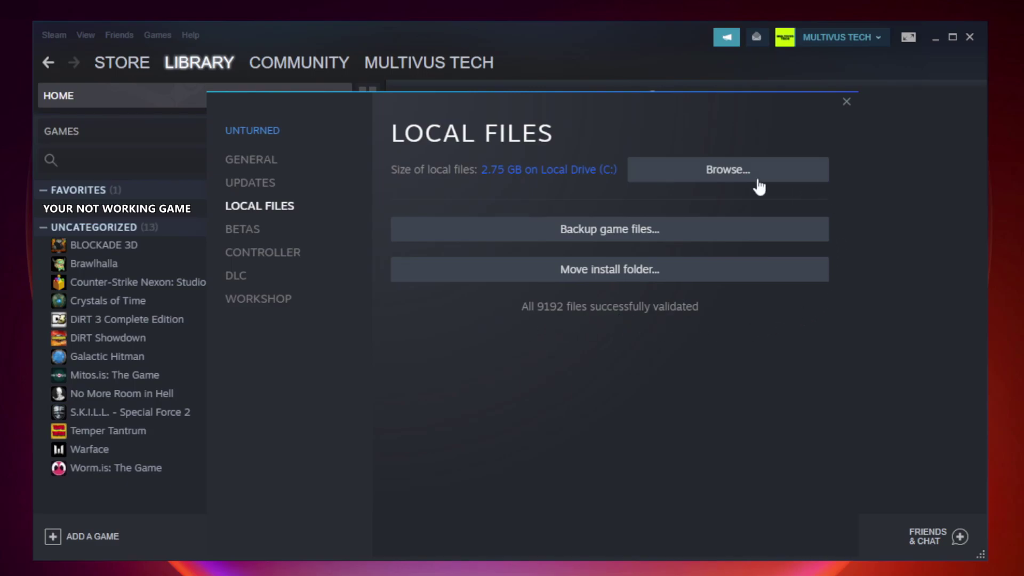
In Unturned's install folder, bring up the context menu of the YOUR NOT WORKING GAME shortcut.
left_click(730, 178)
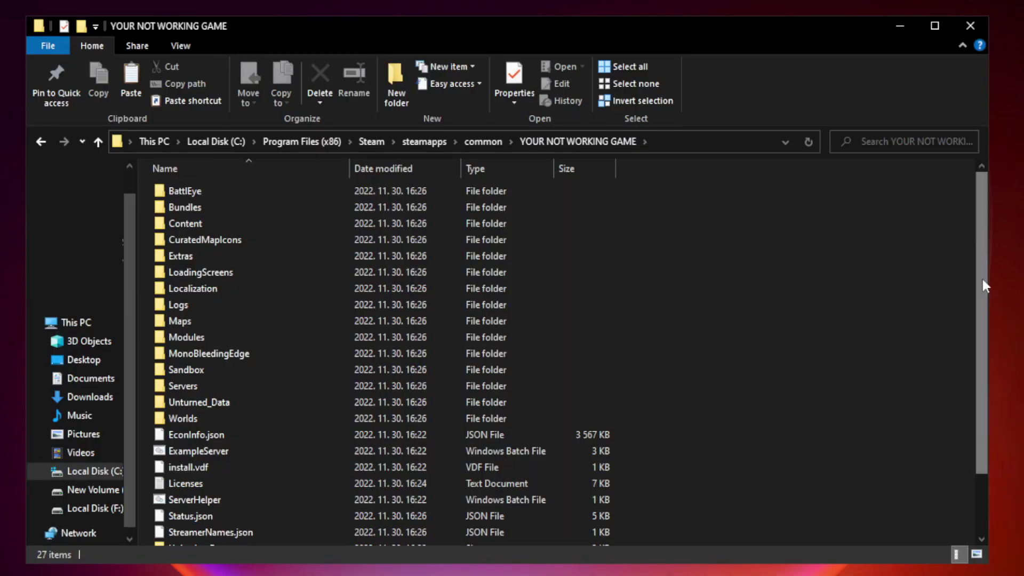
left_click_drag(982, 281, 984, 374)
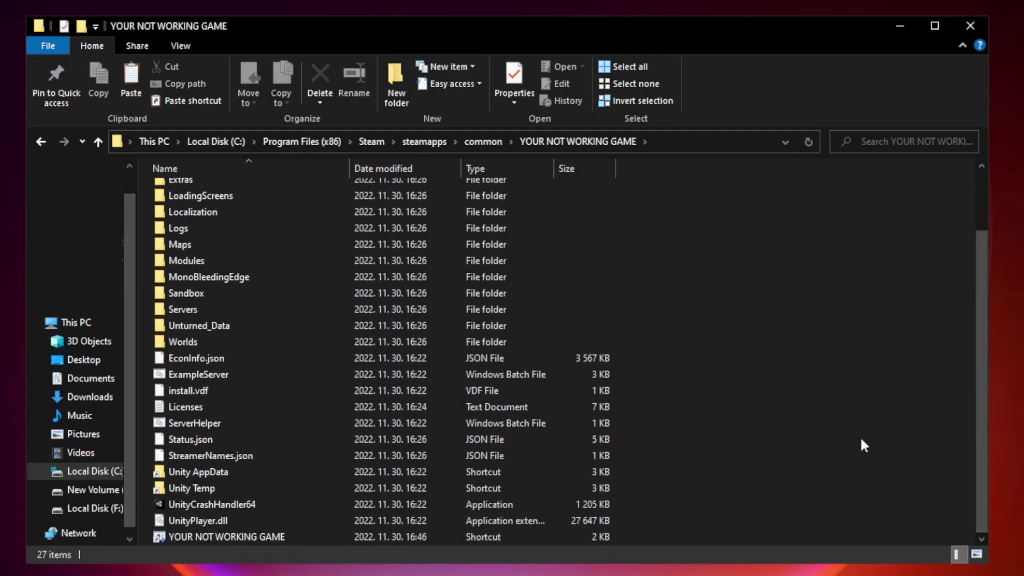
left_click(408, 536)
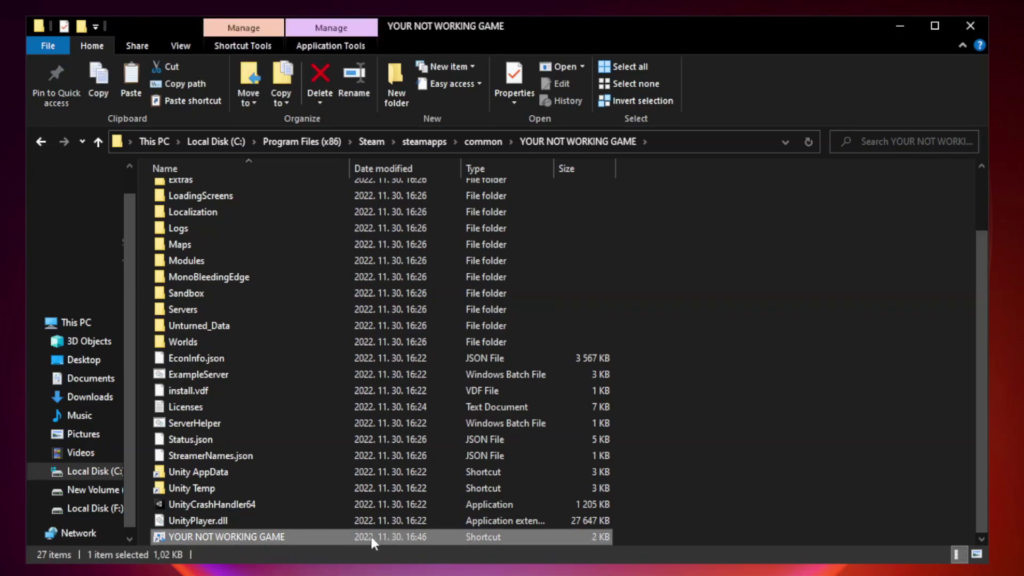
right_click(347, 537)
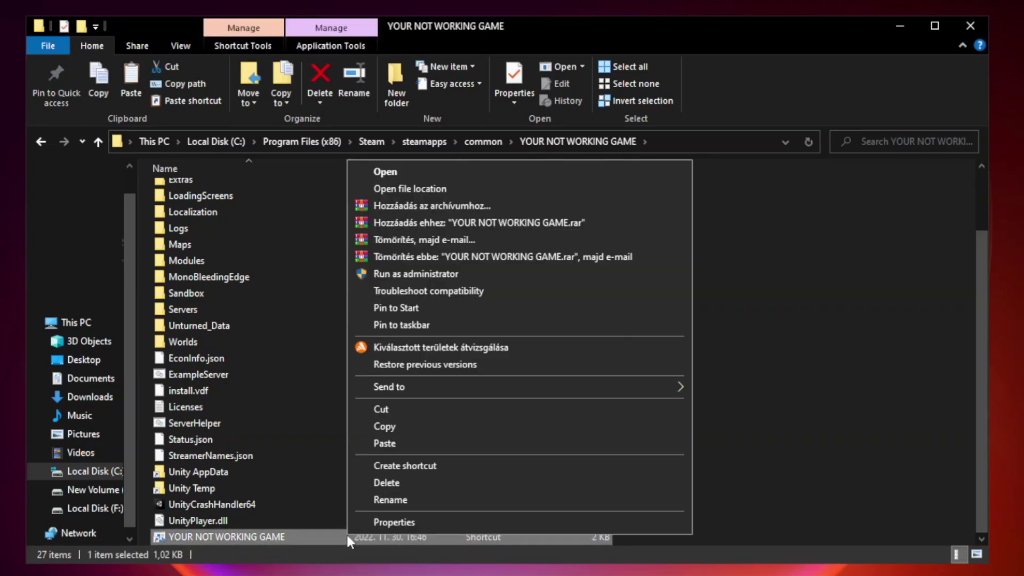
Give the shortcut Windows 8 compatibility mode, no fullscreen optimizations, and run as administrator.
left_click(516, 522)
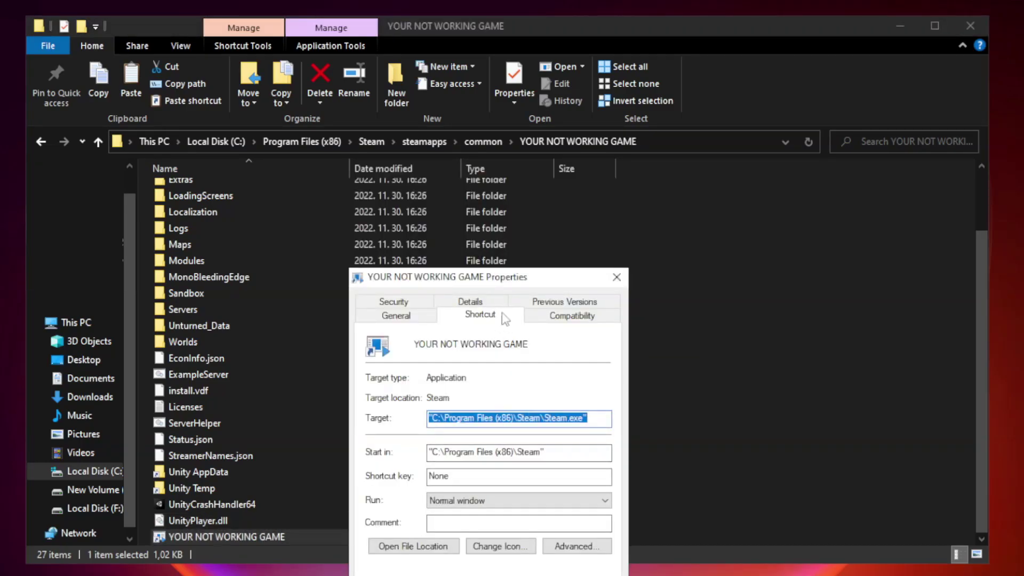
left_click_drag(508, 283, 508, 117)
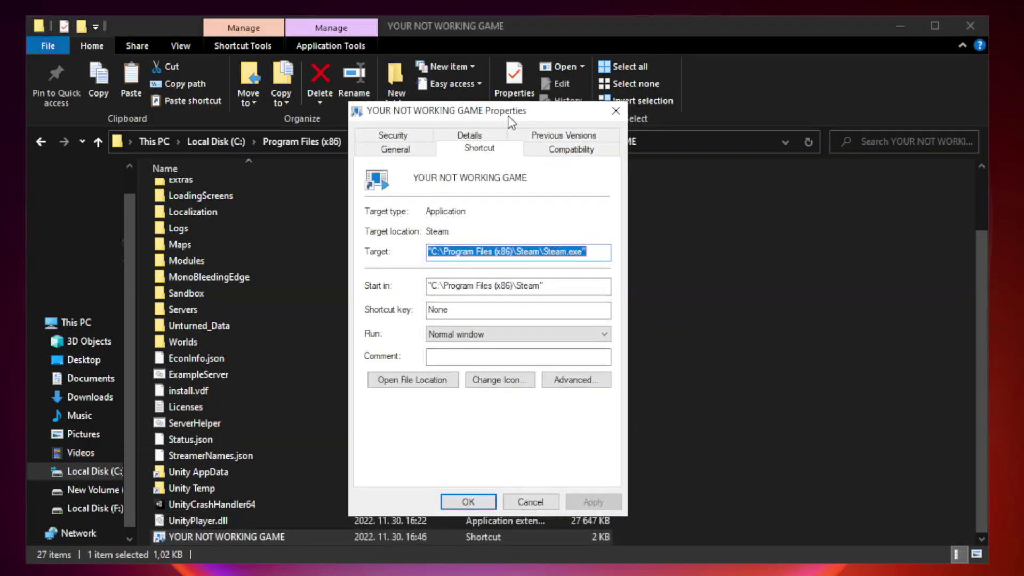
left_click(570, 155)
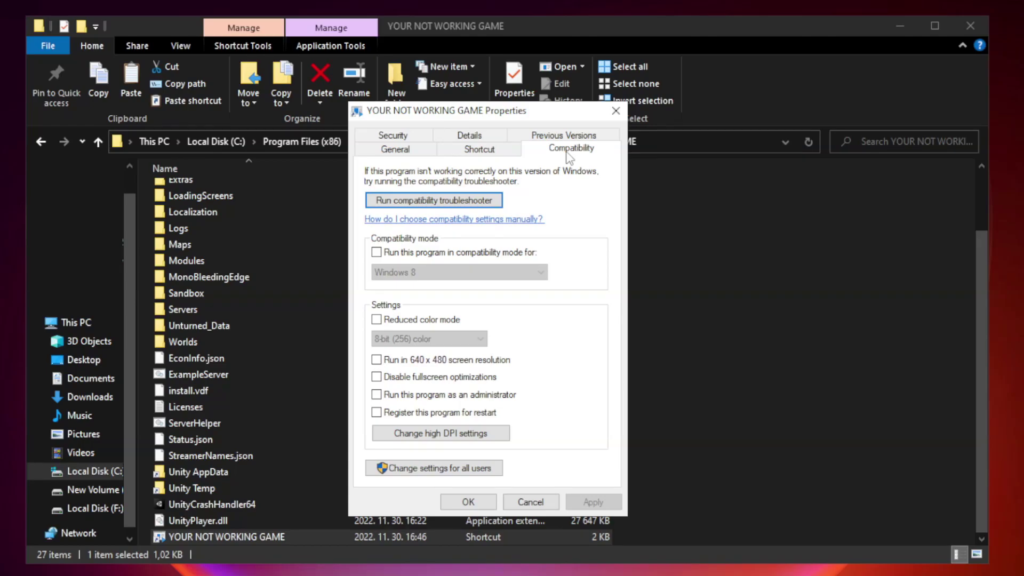
left_click(408, 256)
left_click(457, 270)
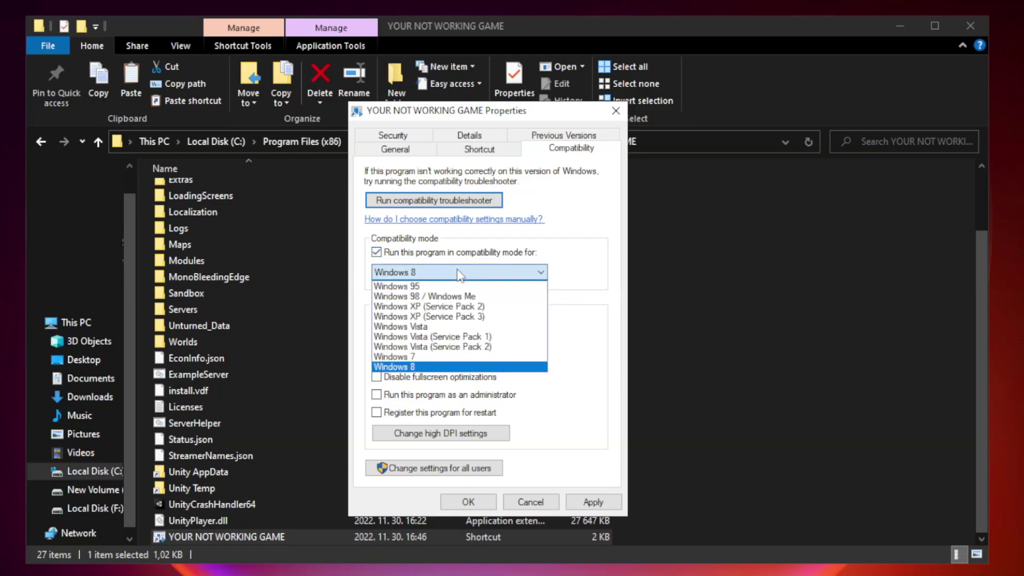
left_click(434, 366)
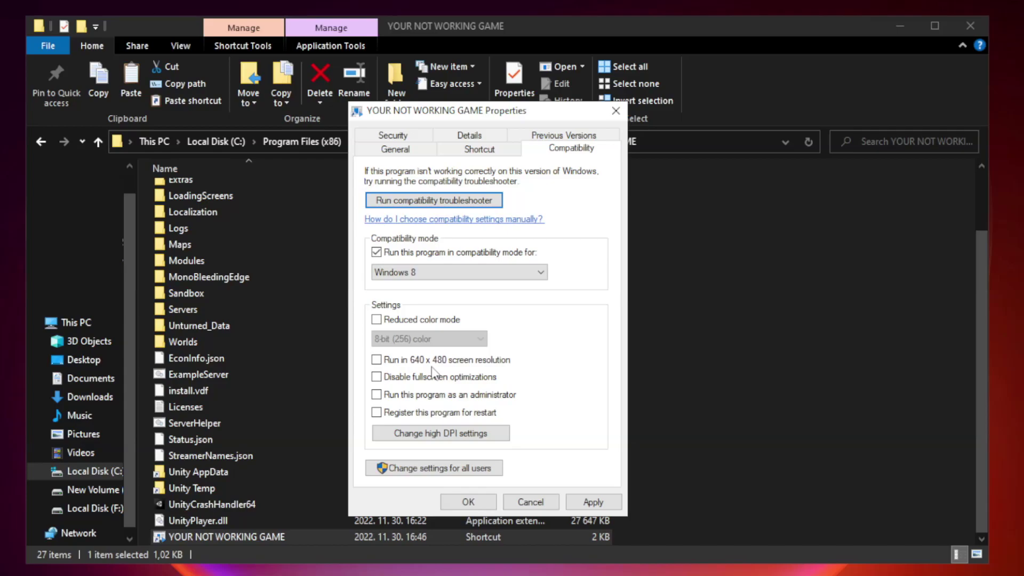
left_click(401, 381)
left_click(403, 399)
left_click(598, 502)
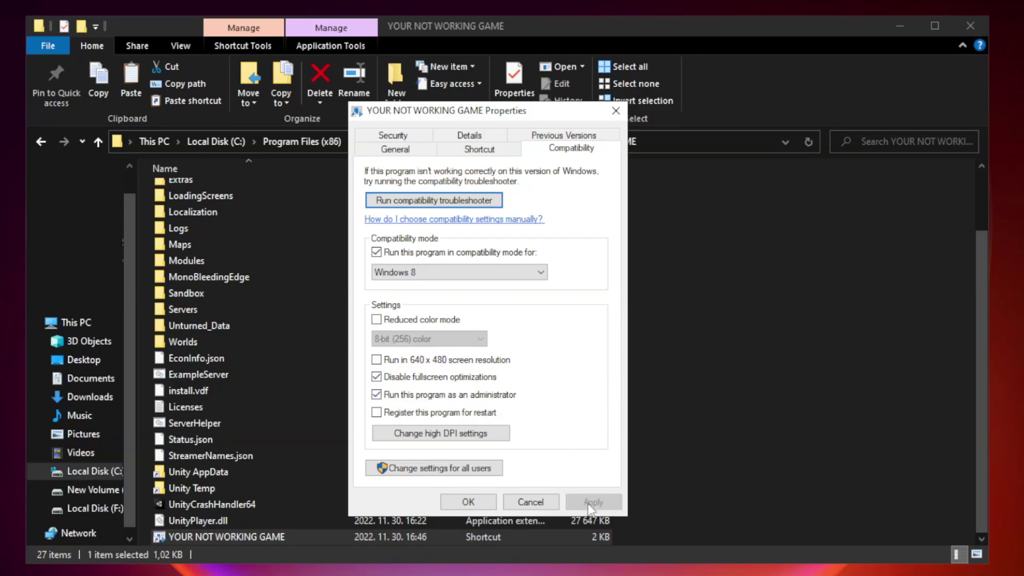
left_click(468, 503)
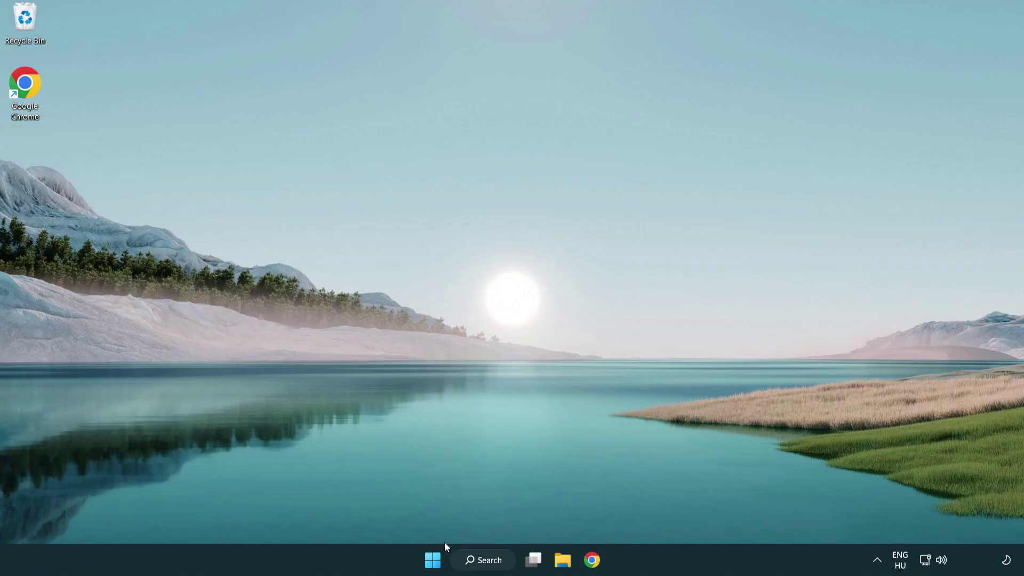
Open Task Manager's Startup apps and disable Terminal at startup.
right_click(433, 563)
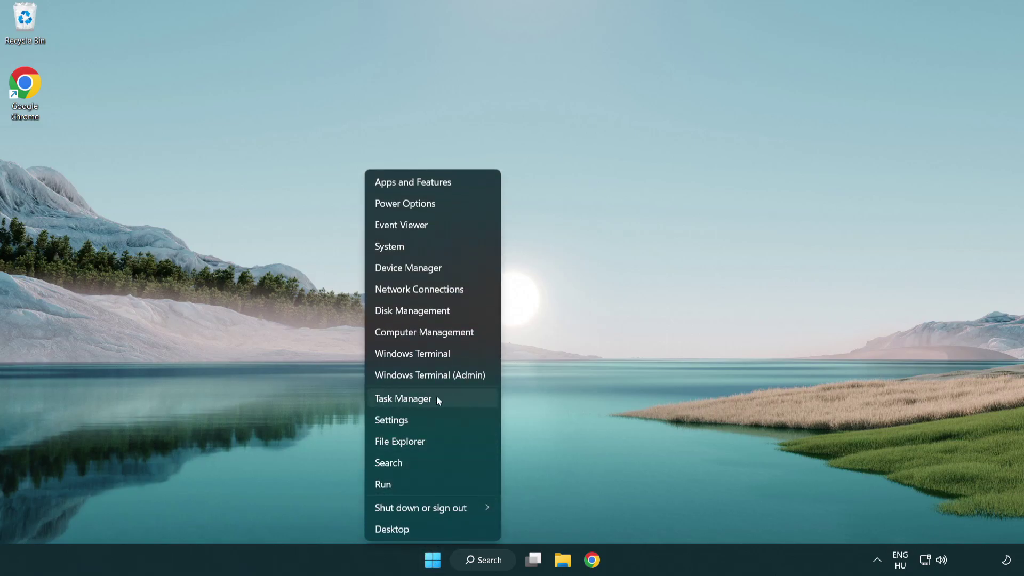
left_click(452, 401)
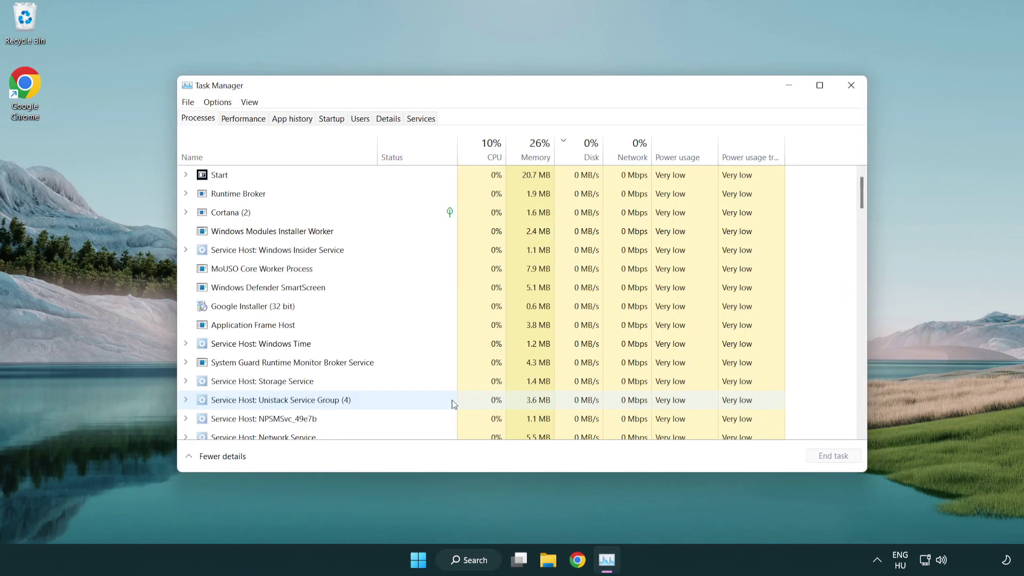
left_click(334, 122)
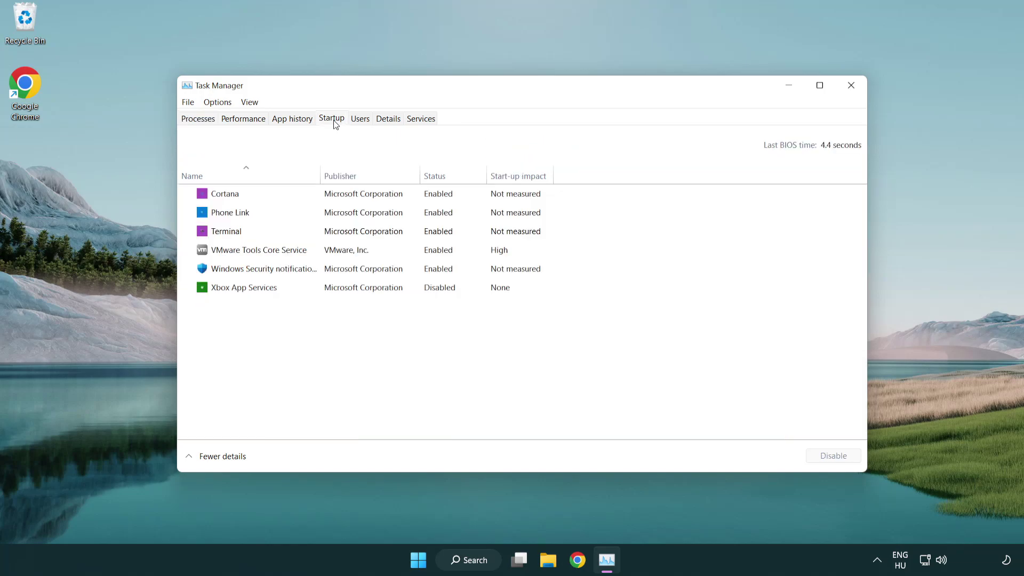
left_click(331, 231)
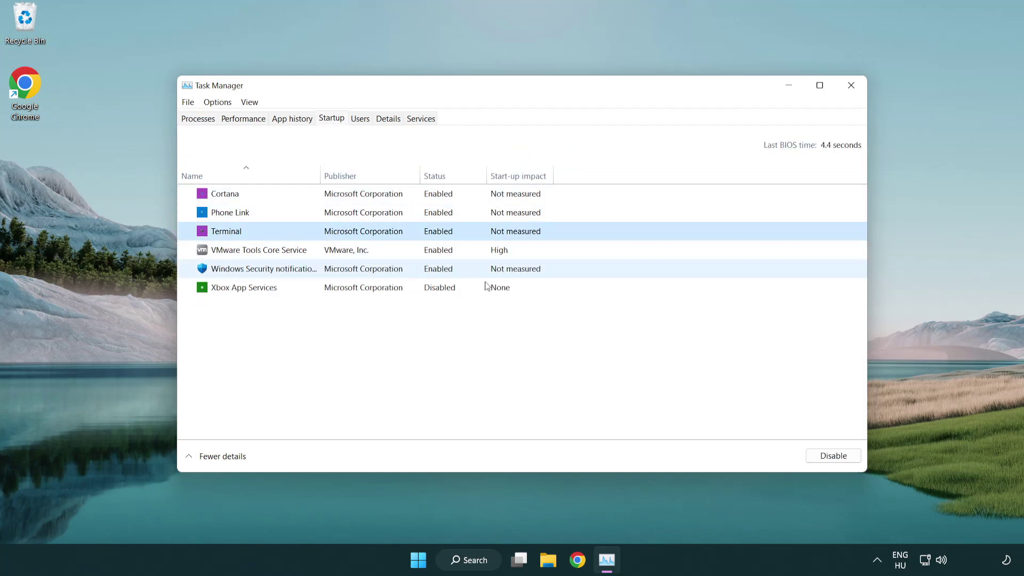
left_click(824, 456)
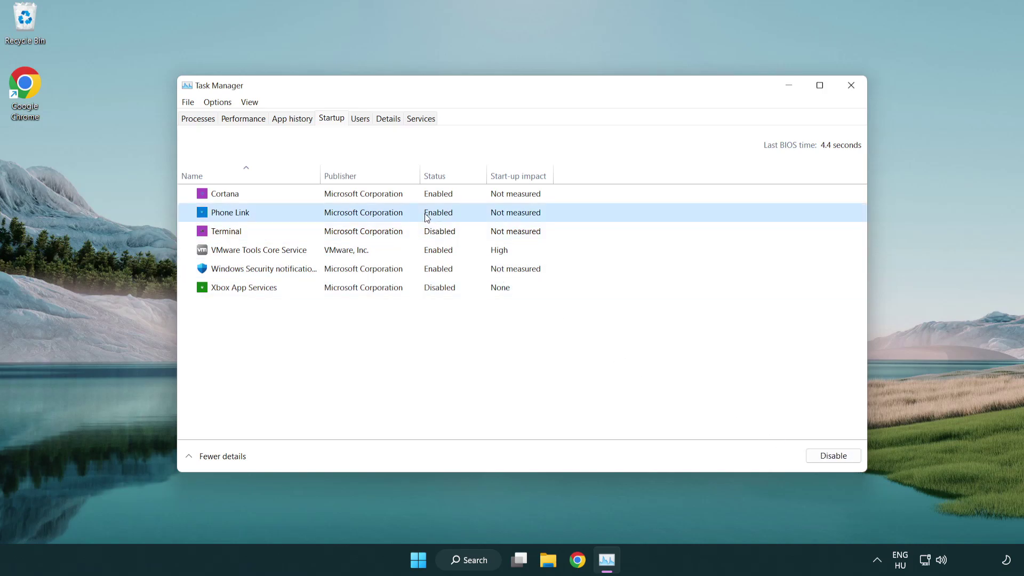
Disable Phone Link, Cortana and Windows Security notification at startup, then close Task Manager.
left_click(833, 456)
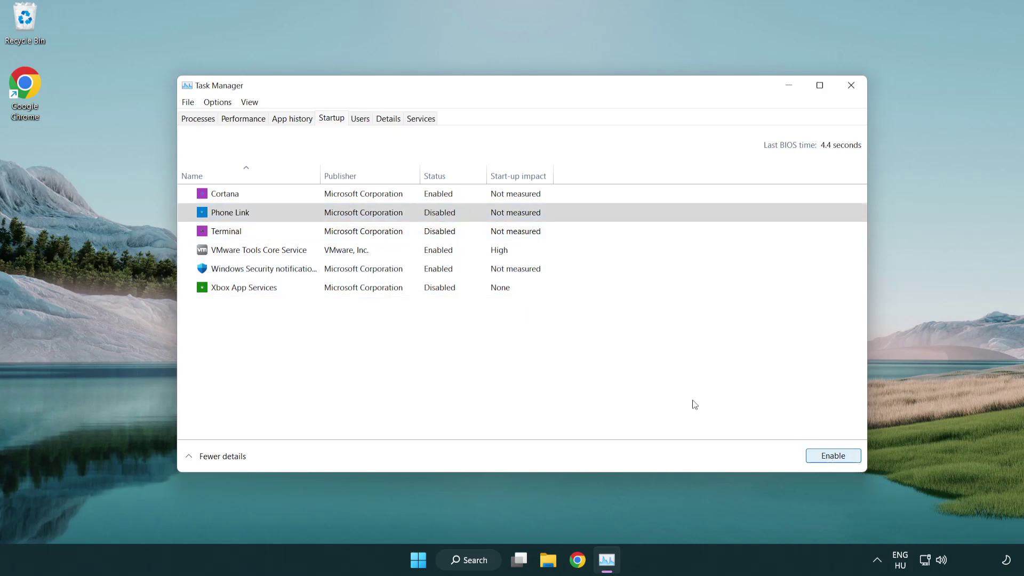
left_click(366, 200)
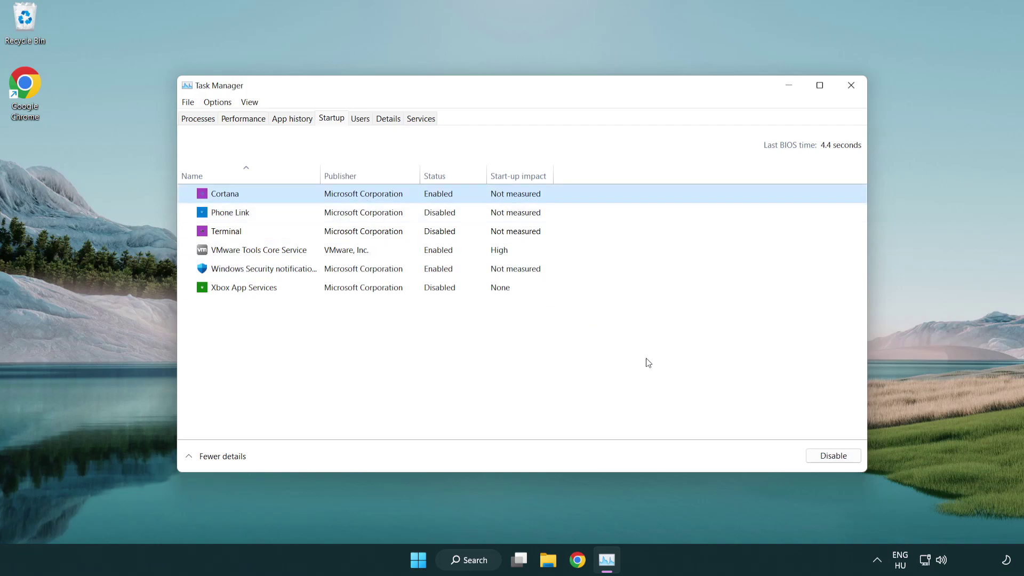
left_click(834, 456)
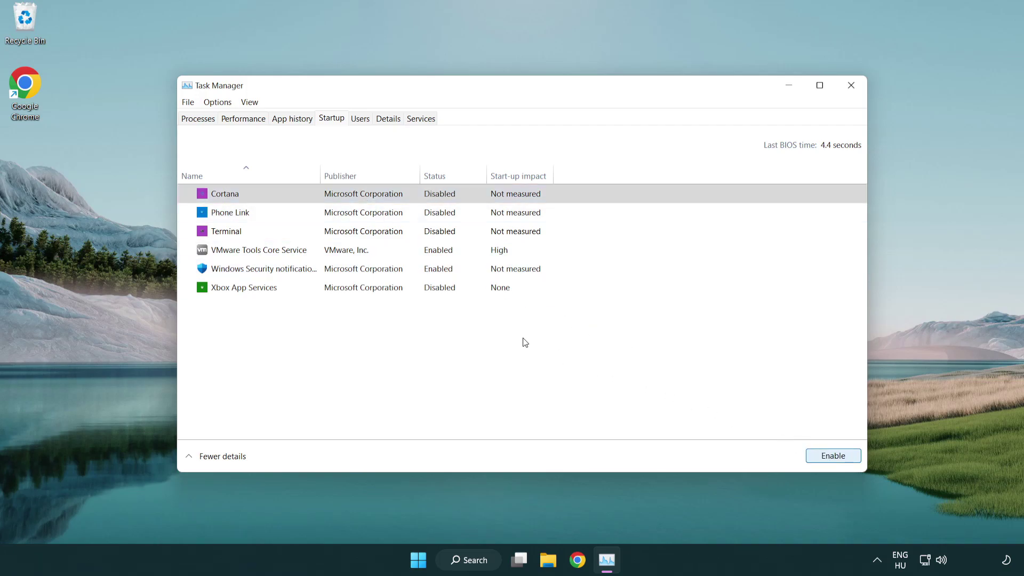
left_click(488, 273)
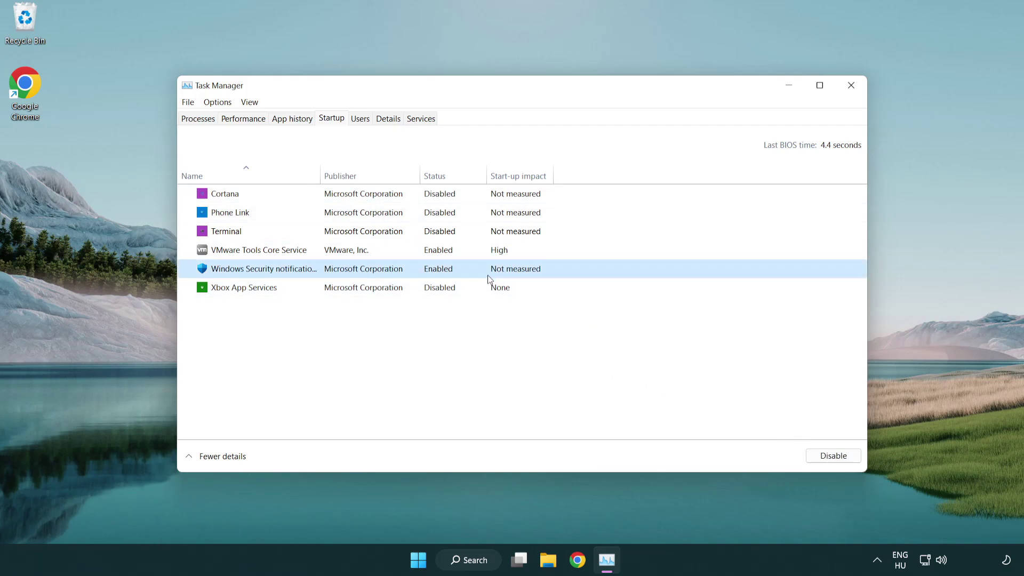
left_click(828, 458)
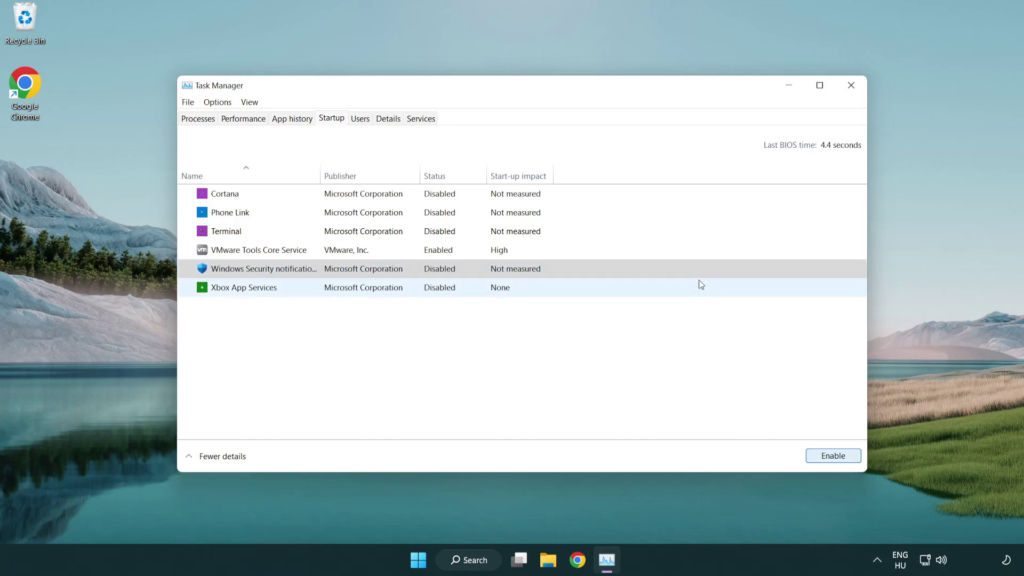
left_click(852, 88)
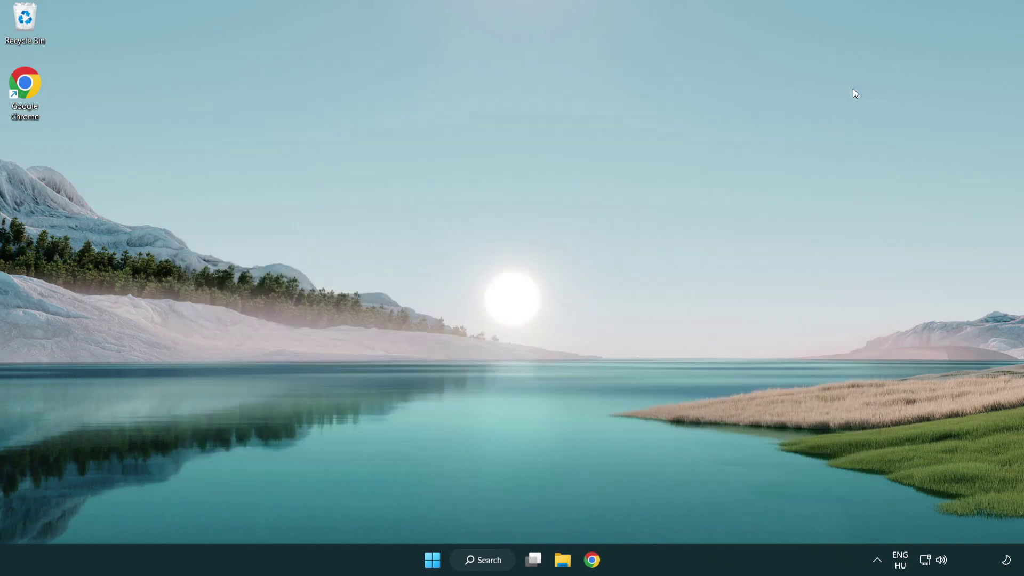
Download dxwebsetup.exe from the DirectX End-User Runtime page and launch it.
left_click(593, 563)
scroll(424, 450, "up", 2)
scroll(424, 450, "up", 1)
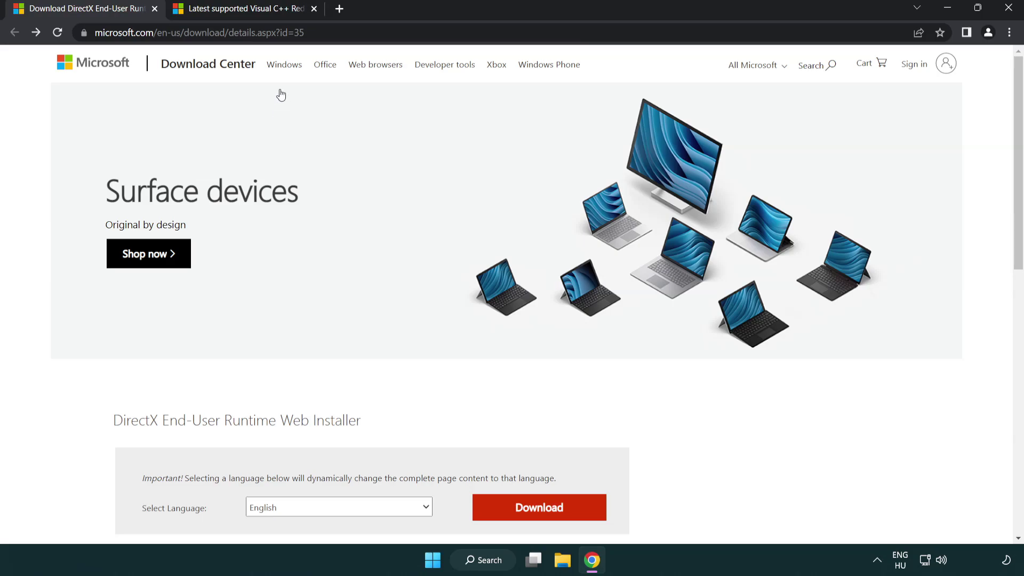
left_click(442, 34)
left_click(442, 35)
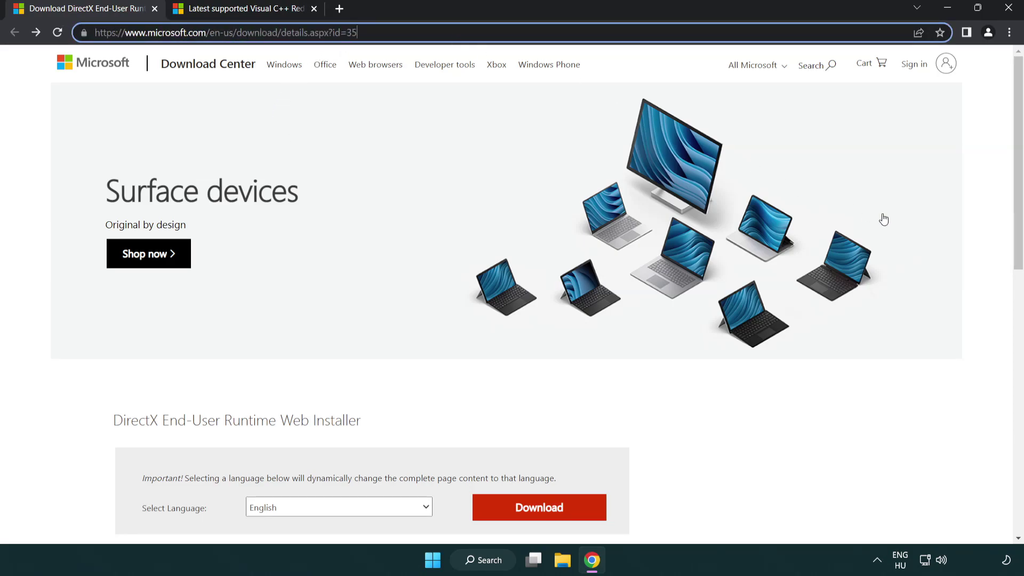
left_click(984, 233)
left_click_drag(1017, 232, 997, 296)
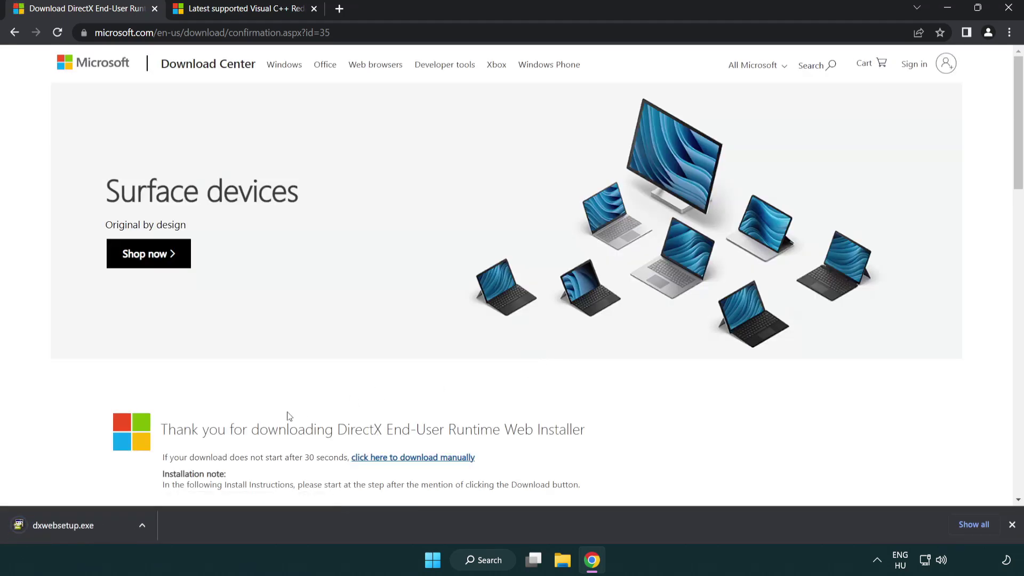
left_click(66, 527)
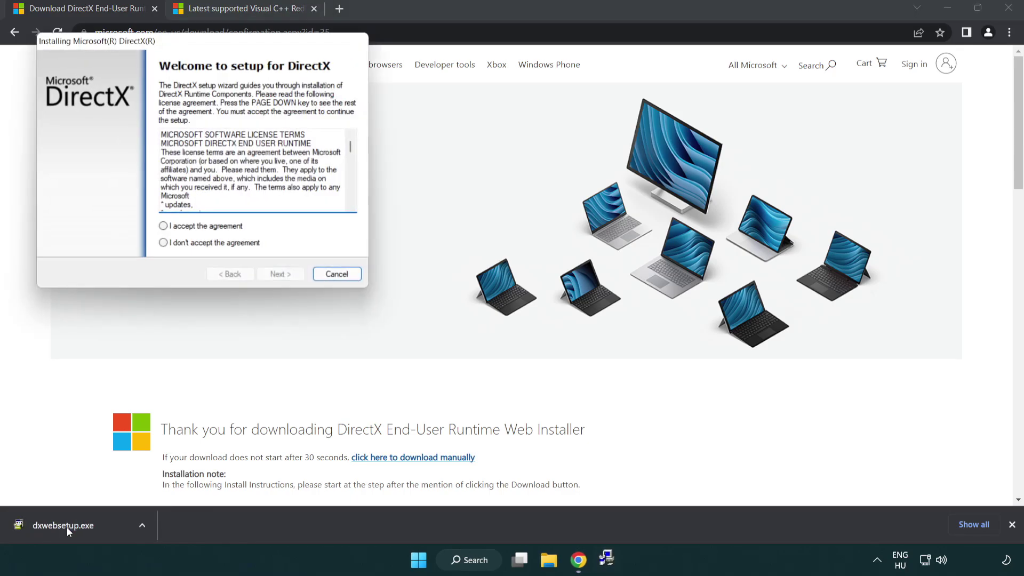
Accept the DirectX licence, skip the Bing Bar, and finish setup reporting DirectX already current.
left_click_drag(155, 46, 450, 159)
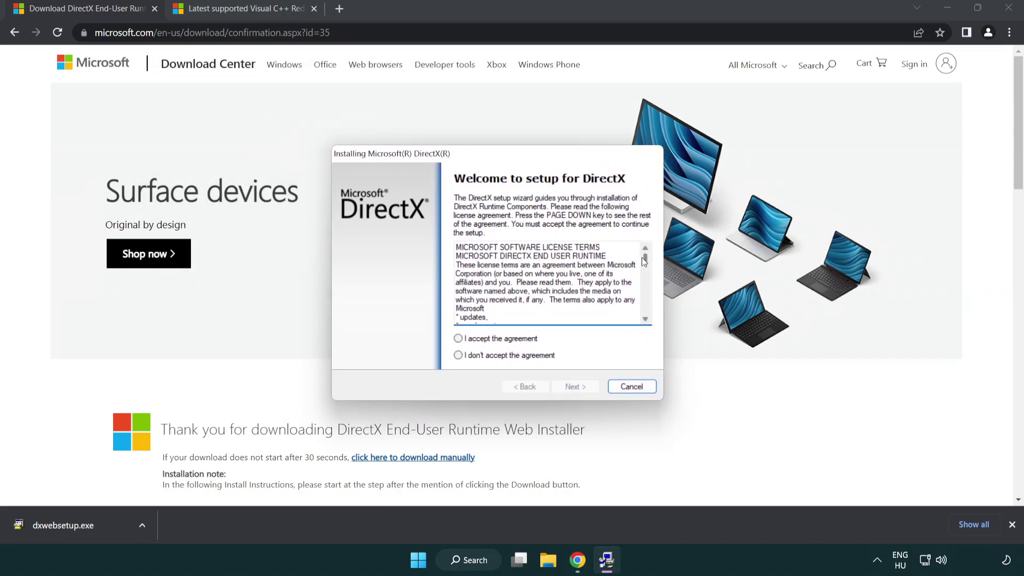
left_click_drag(645, 264, 645, 312)
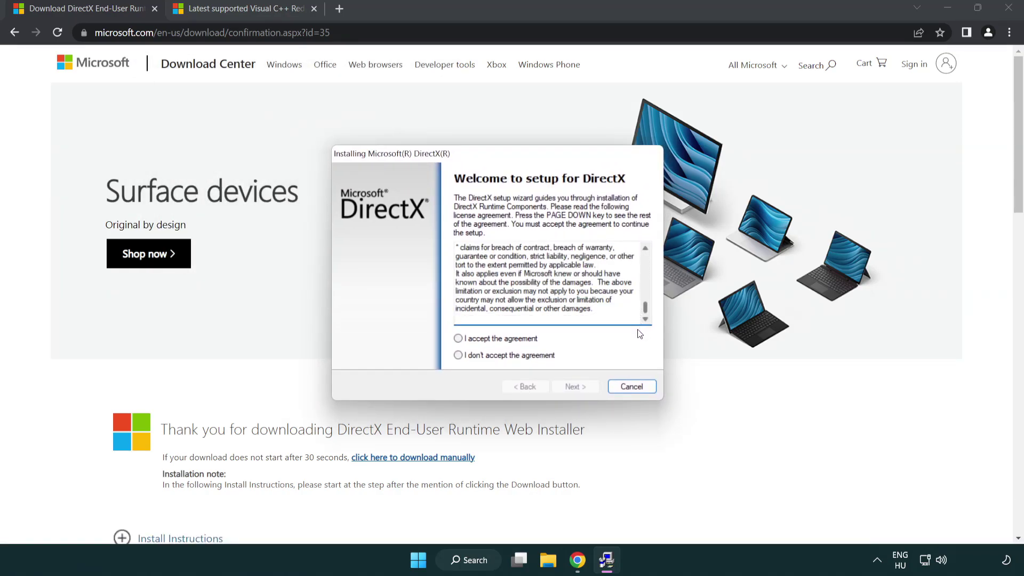
left_click(458, 339)
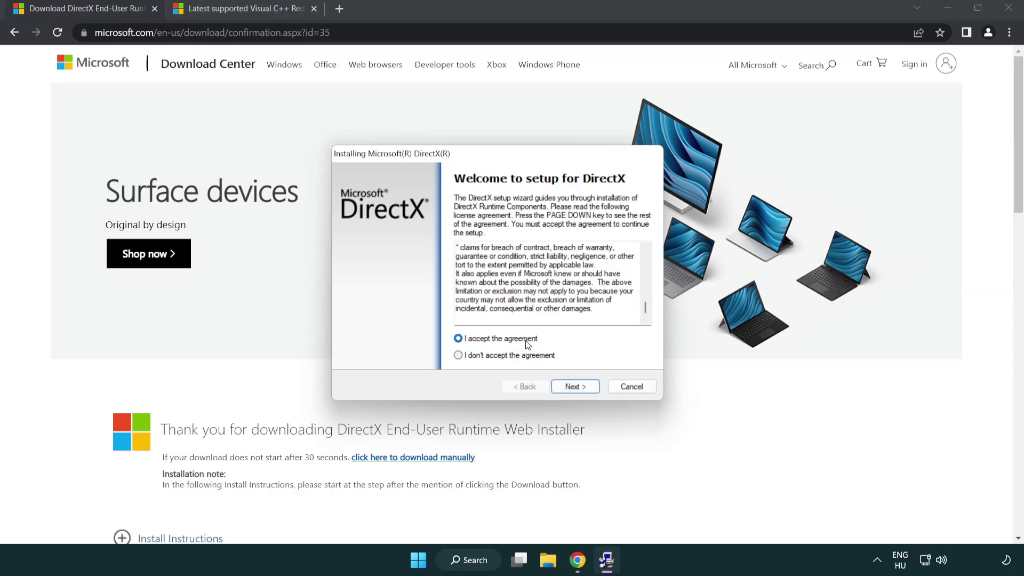
left_click(577, 389)
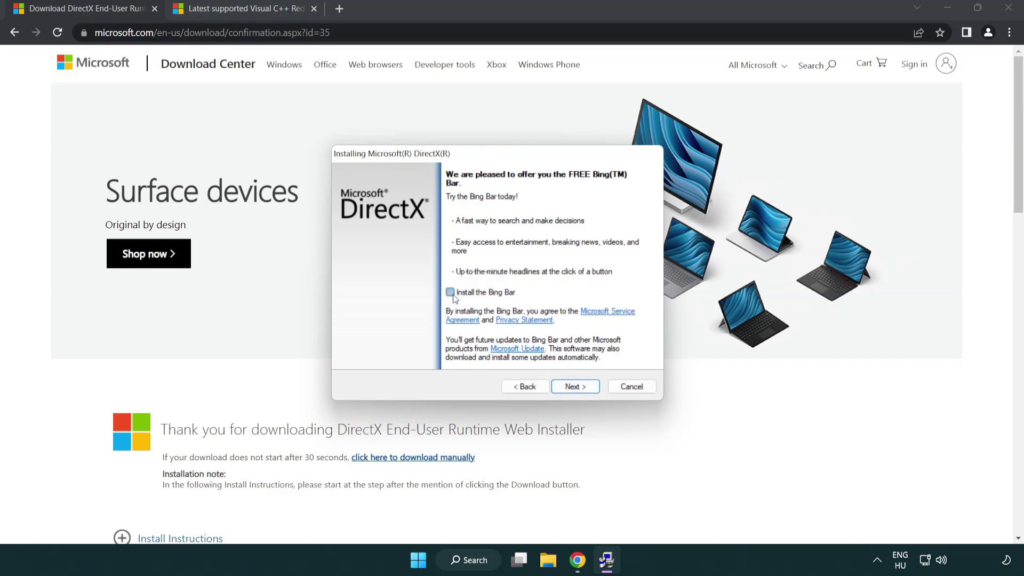
left_click(575, 387)
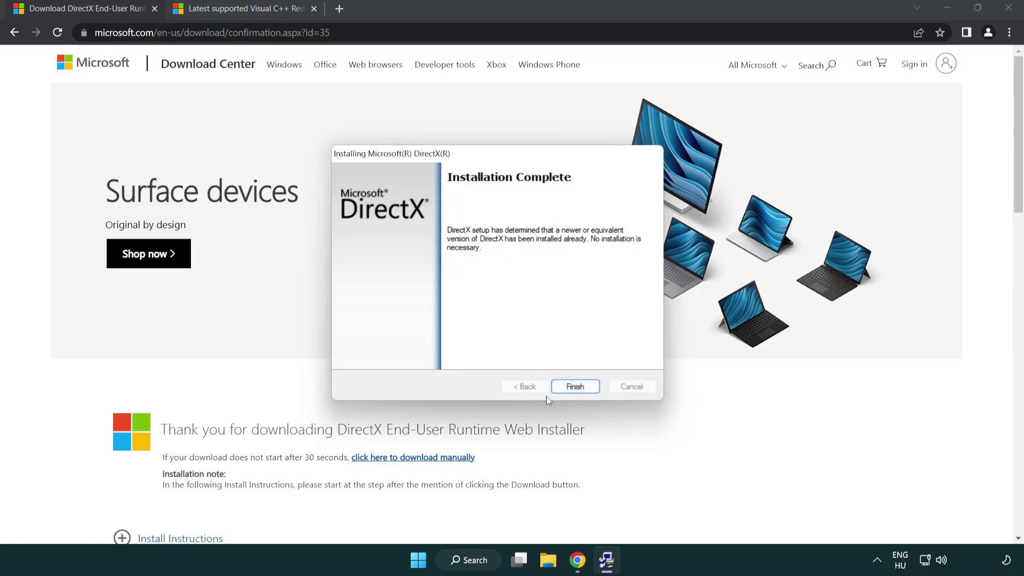
left_click(575, 383)
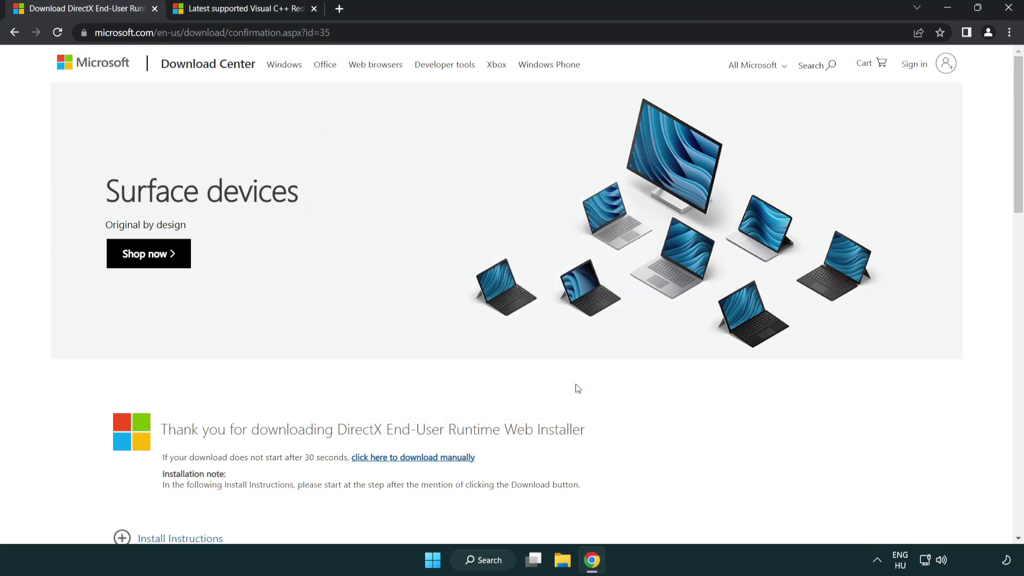
Close the DirectX tab, download the ARM64 and x64 VC_redist installers, and start the ARM64 one.
left_click(155, 8)
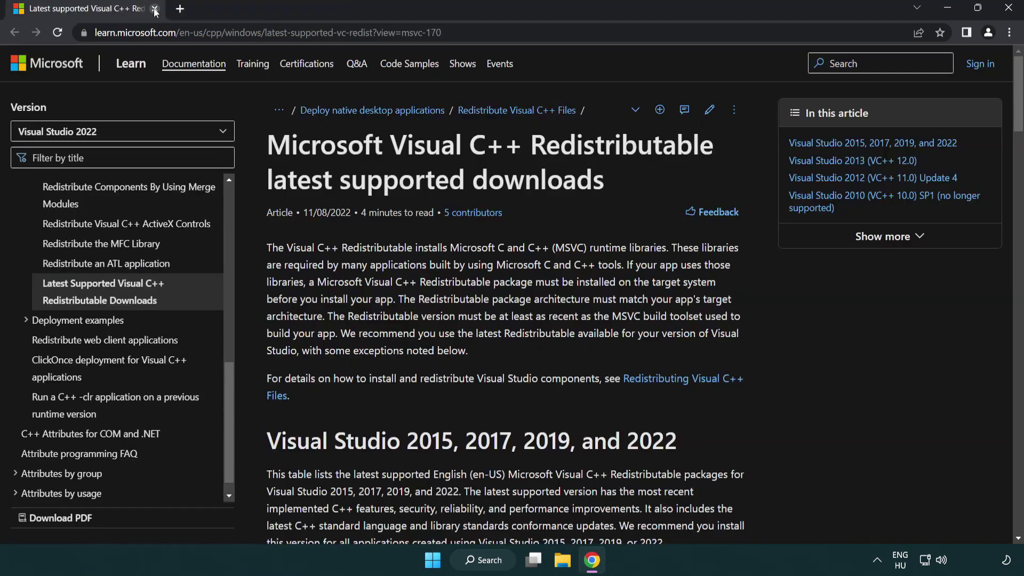
left_click(450, 36)
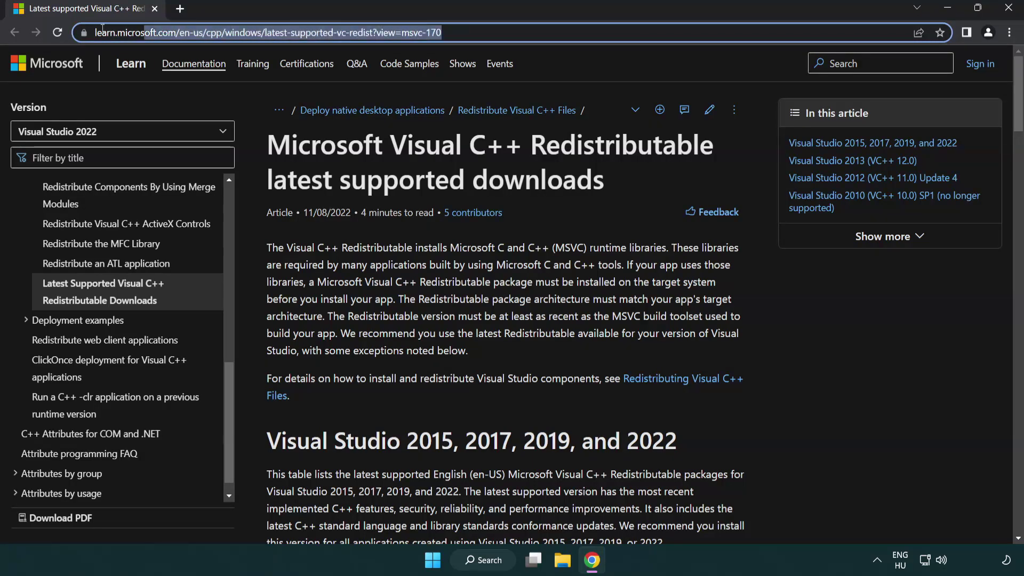
left_click(527, 176)
scroll(527, 176, "down", 6)
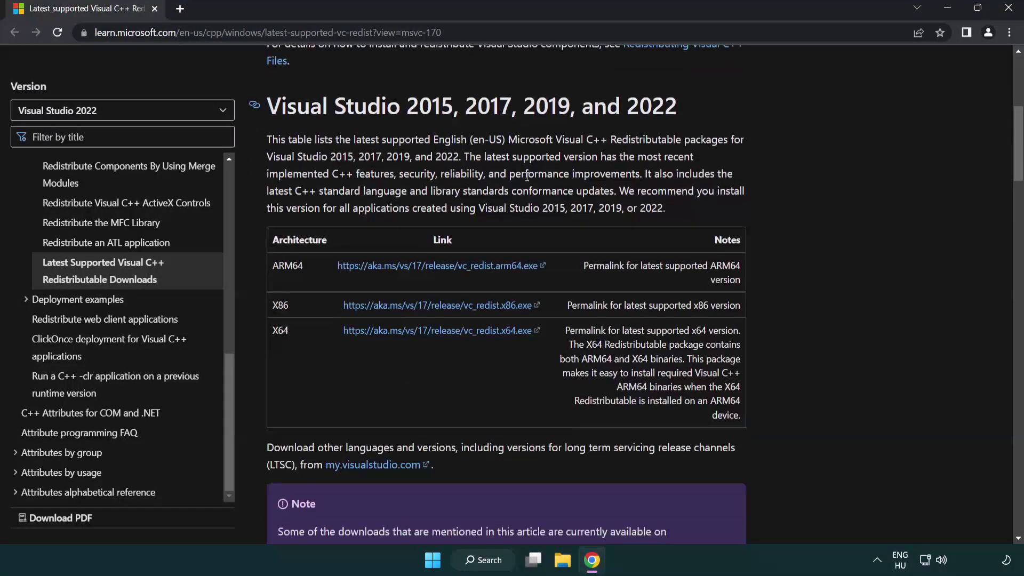
left_click(418, 270)
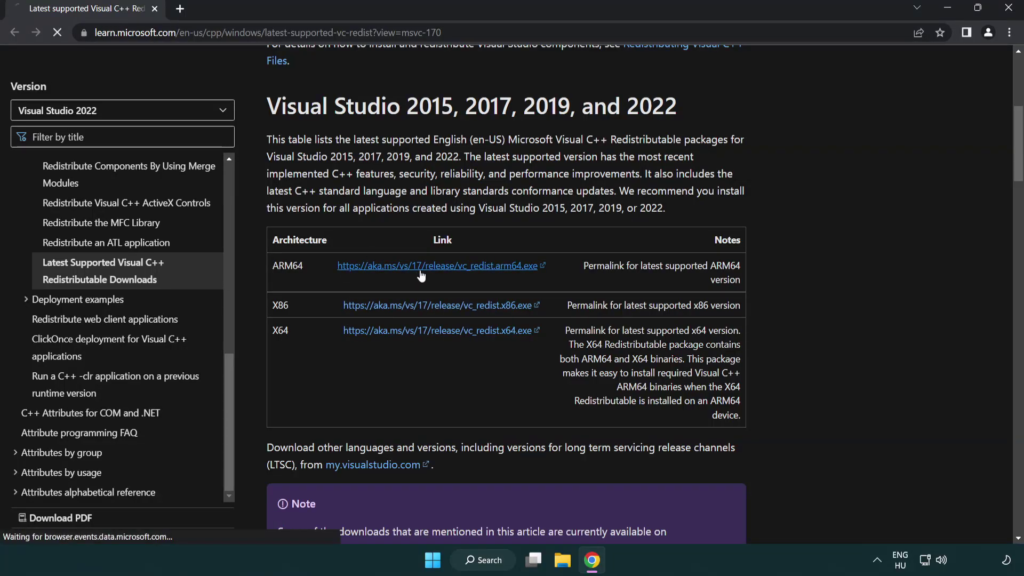
left_click(429, 332)
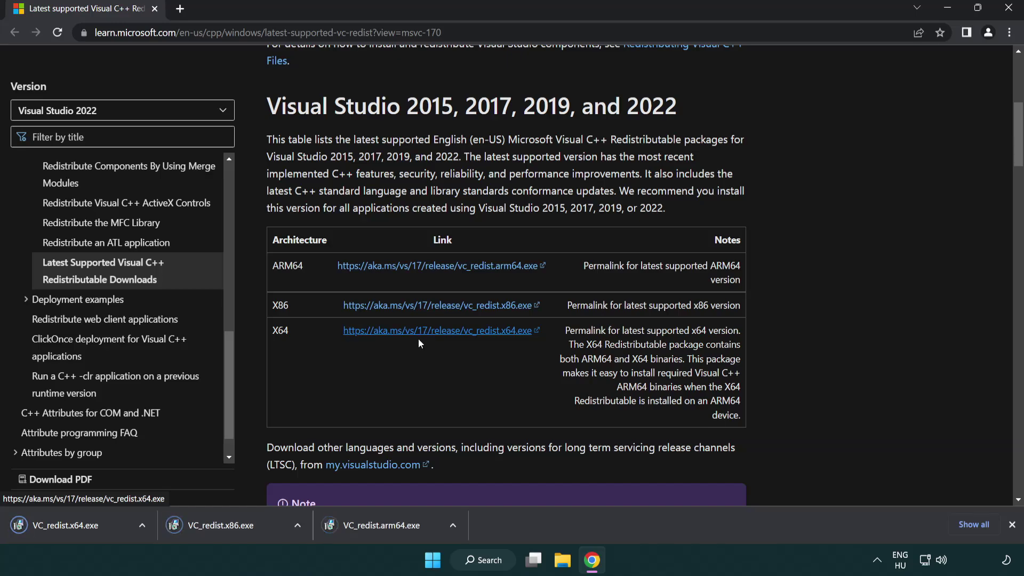
left_click(391, 533)
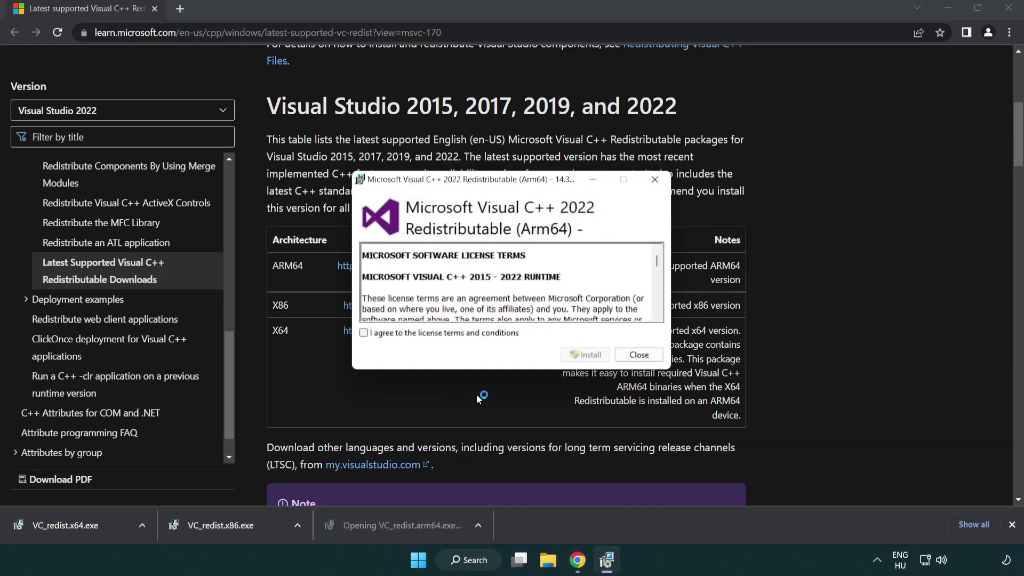
Accept the Visual C++ licence and try the Arm64 install, dismissing its failure.
left_click_drag(657, 254, 666, 312)
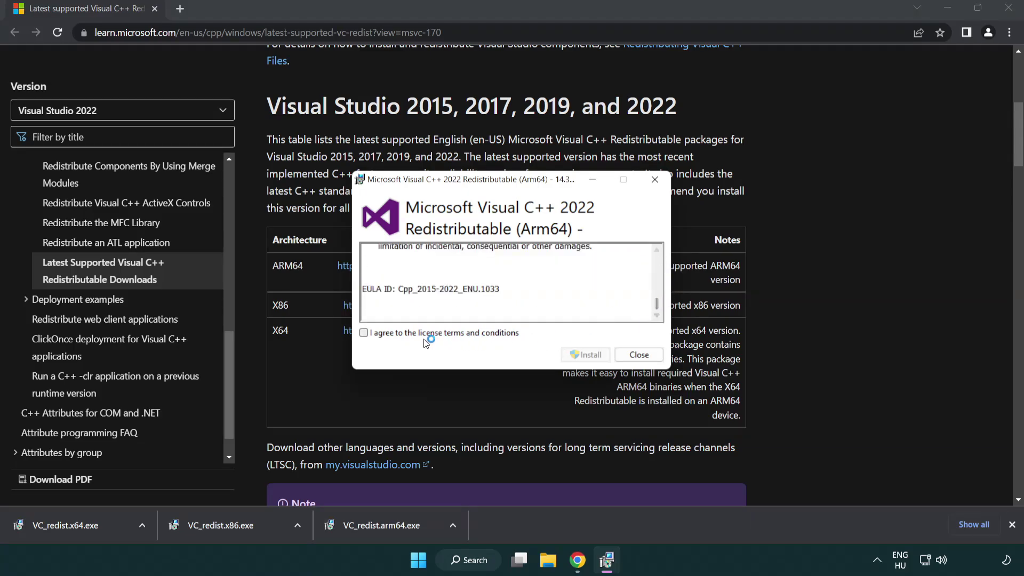
left_click(365, 333)
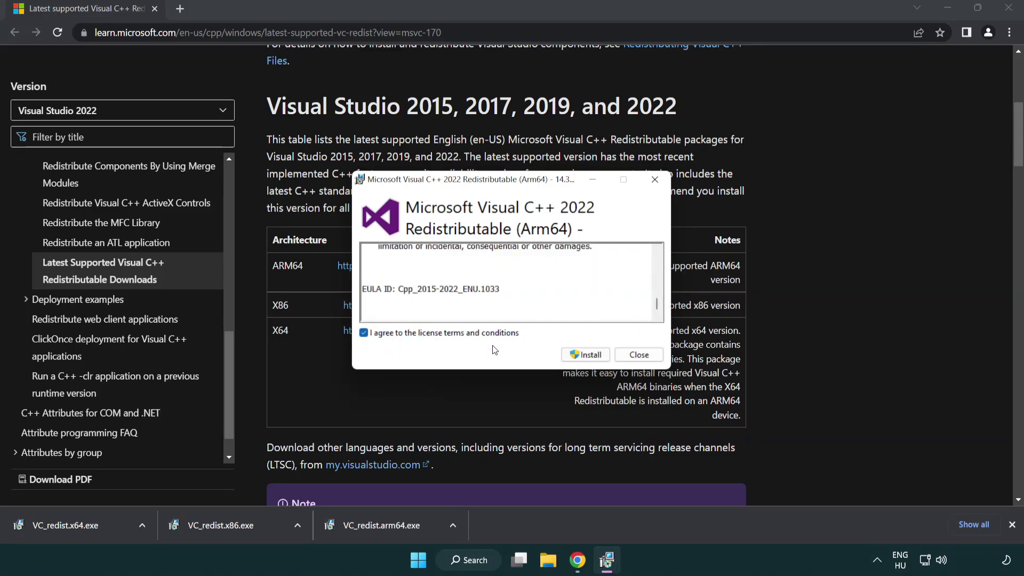
left_click(571, 354)
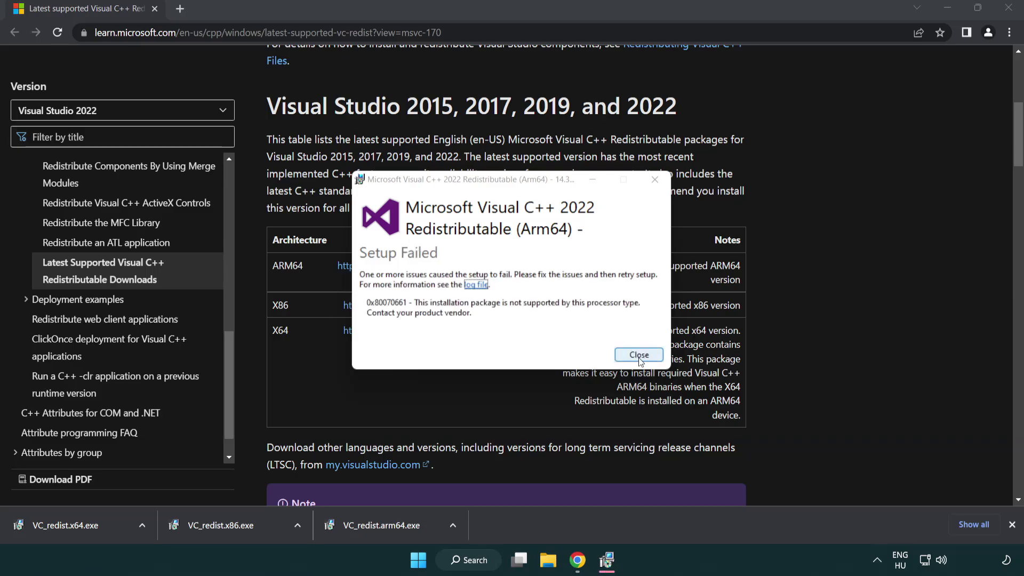
left_click(639, 355)
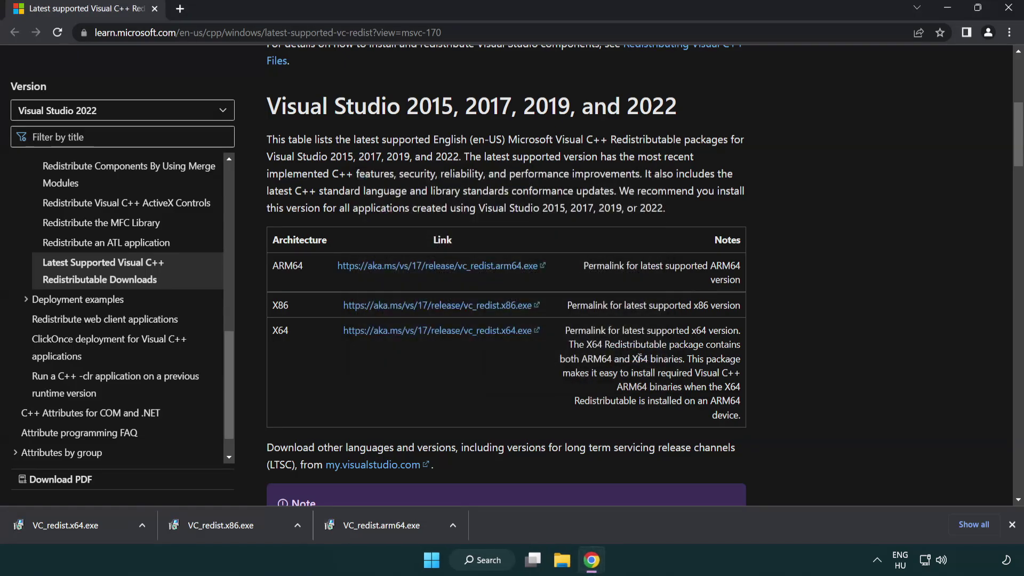
Install the x86 and x64 Visual C++ 2015-2022 redistributables, closing without restarting.
left_click(228, 531)
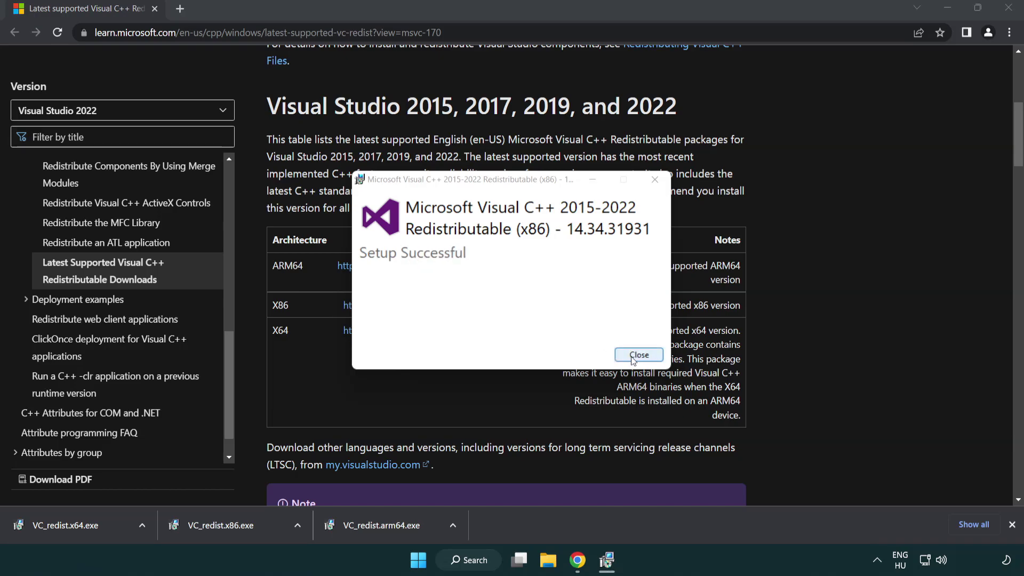
left_click(639, 355)
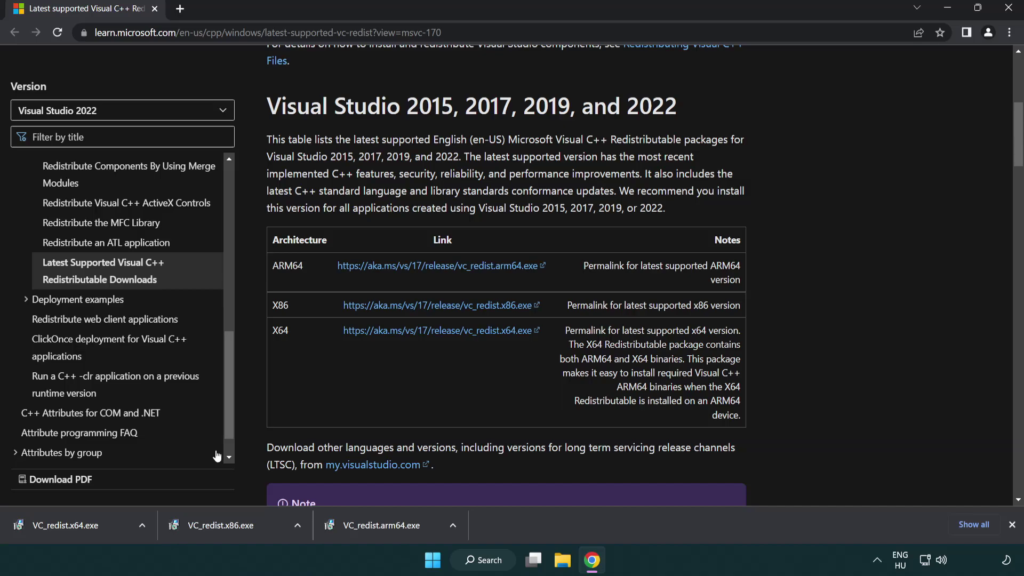
left_click(77, 523)
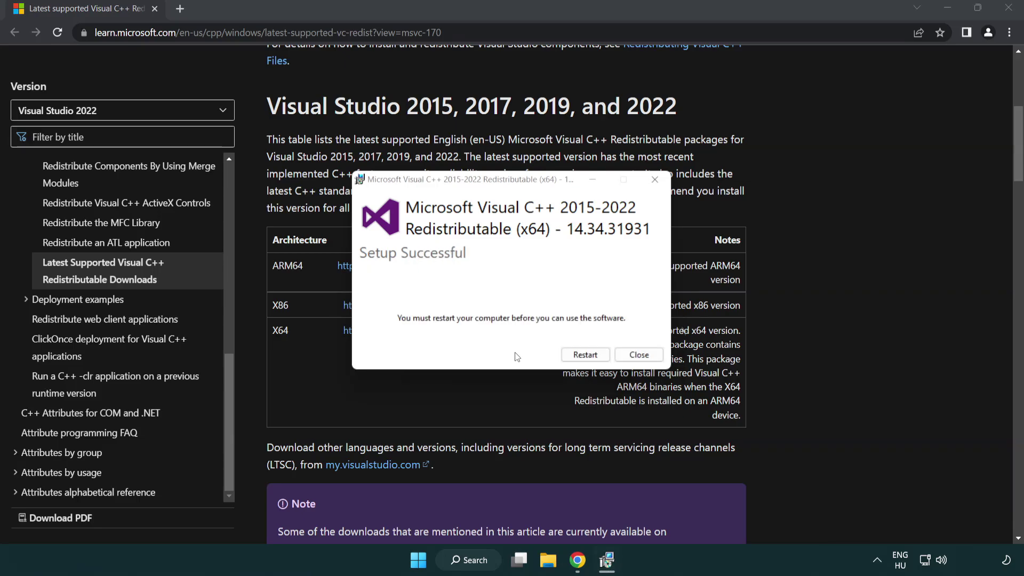
left_click(649, 360)
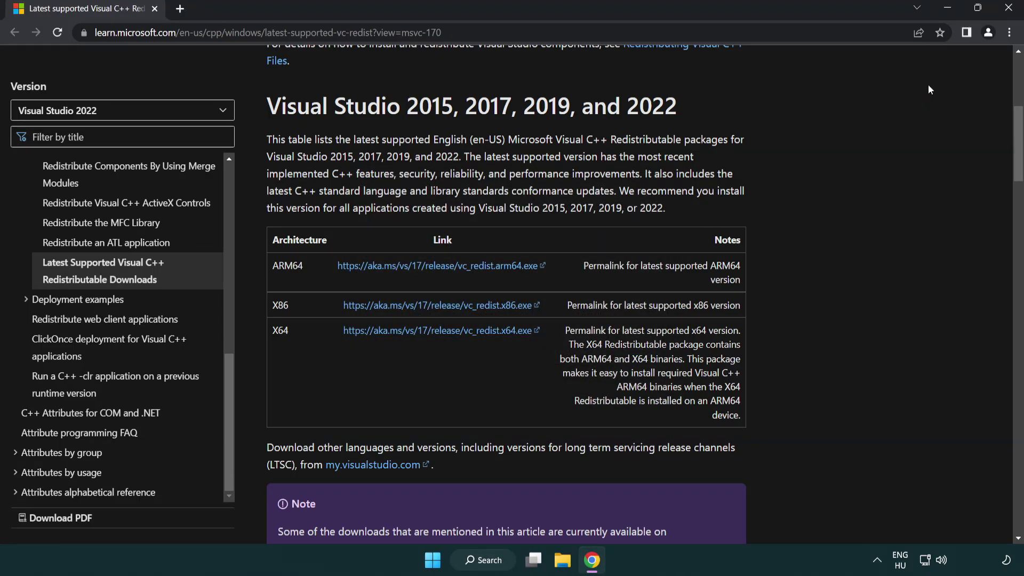
Close Chrome, search 'cmd', and bring up Command Prompt's extra launch options.
left_click(1009, 9)
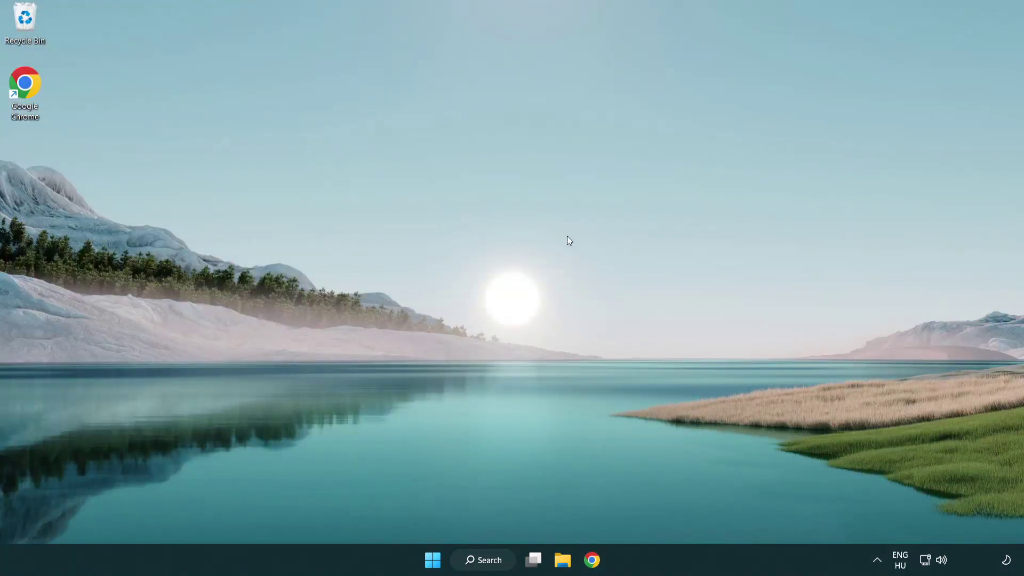
left_click(479, 564)
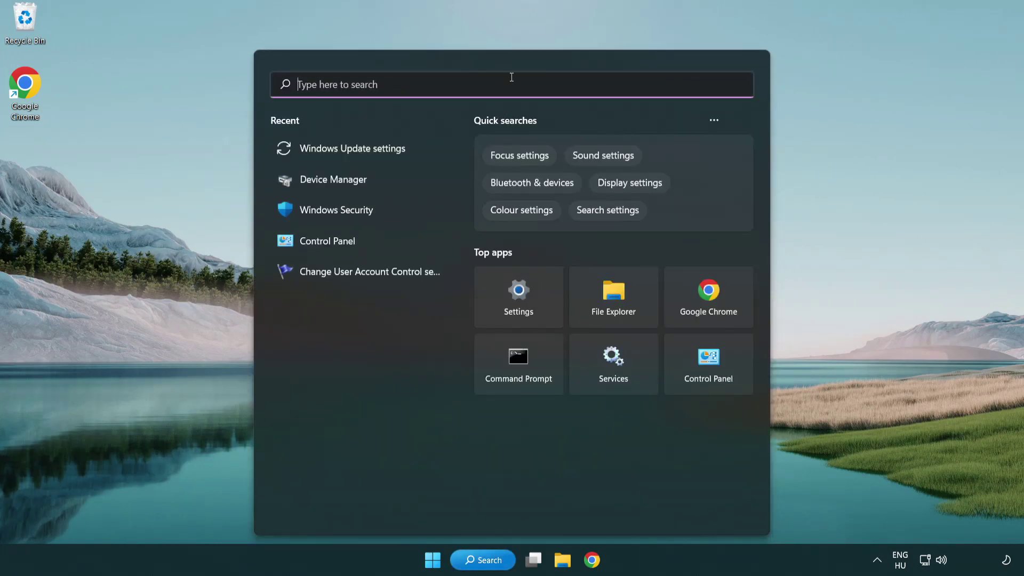
type("cmd")
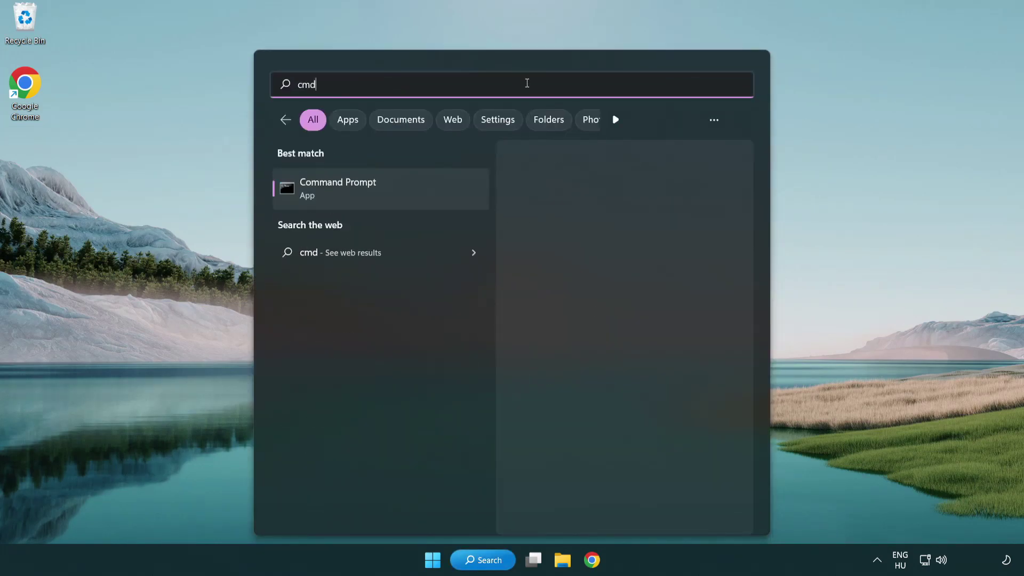
right_click(391, 192)
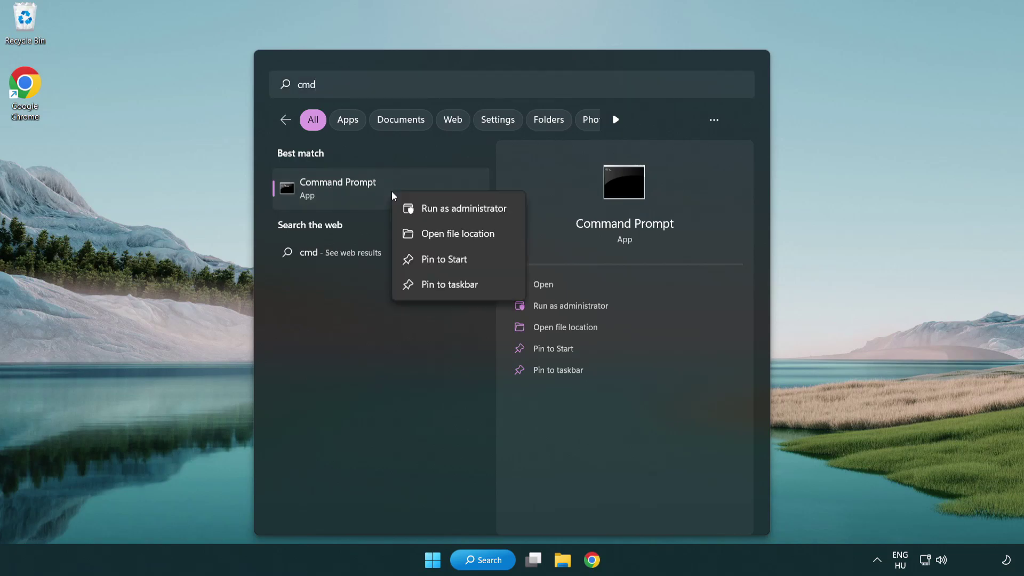
Run sfc /scannow in an administrator Command Prompt.
left_click(461, 212)
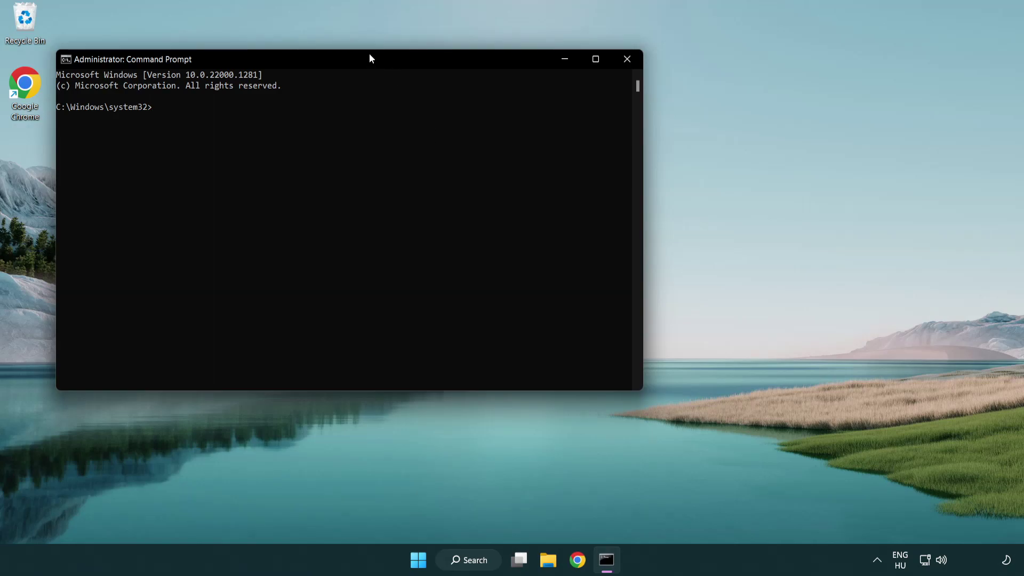
left_click_drag(370, 55, 516, 106)
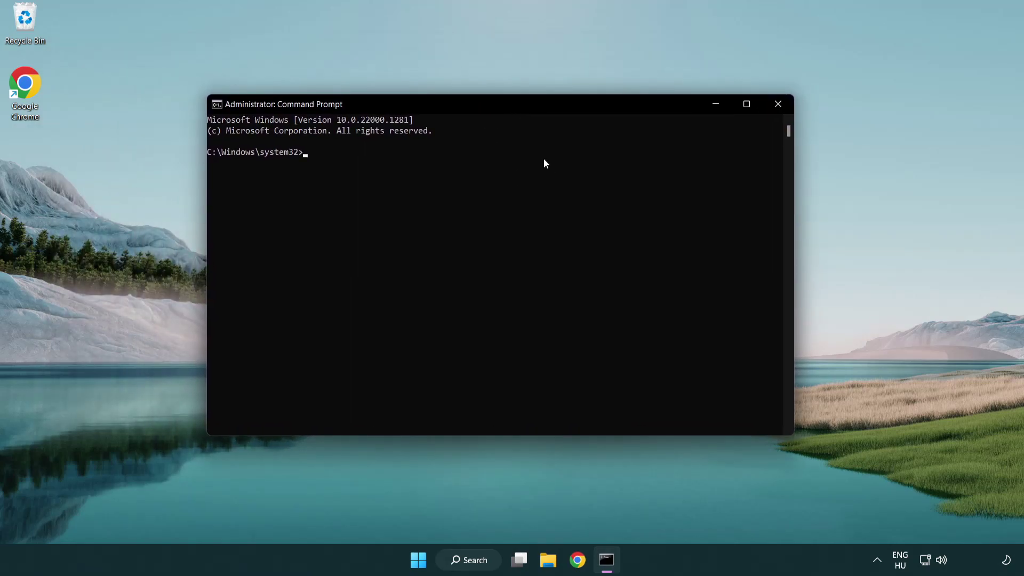
type("sfc /sca")
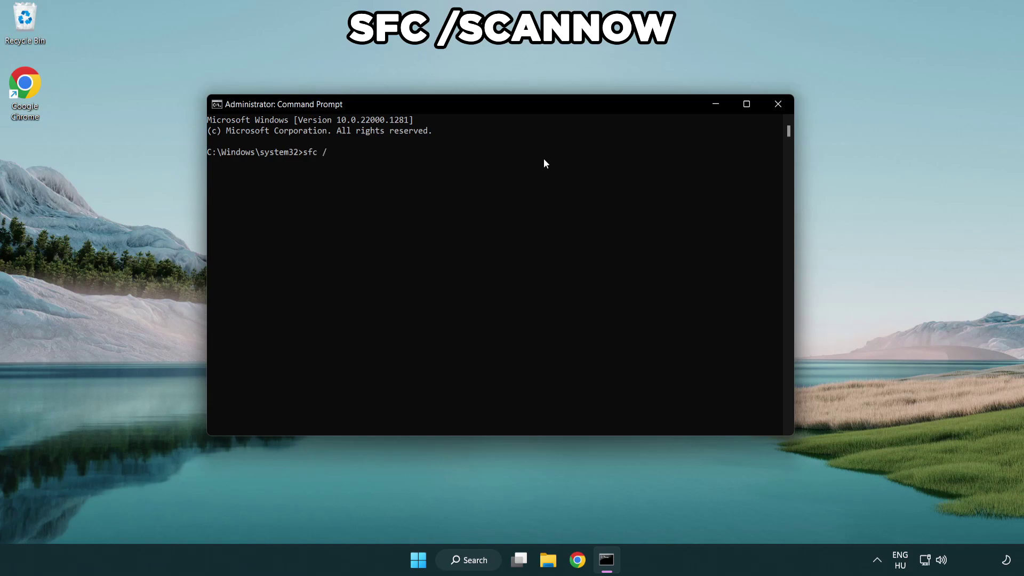
type("nnow")
key("Return")
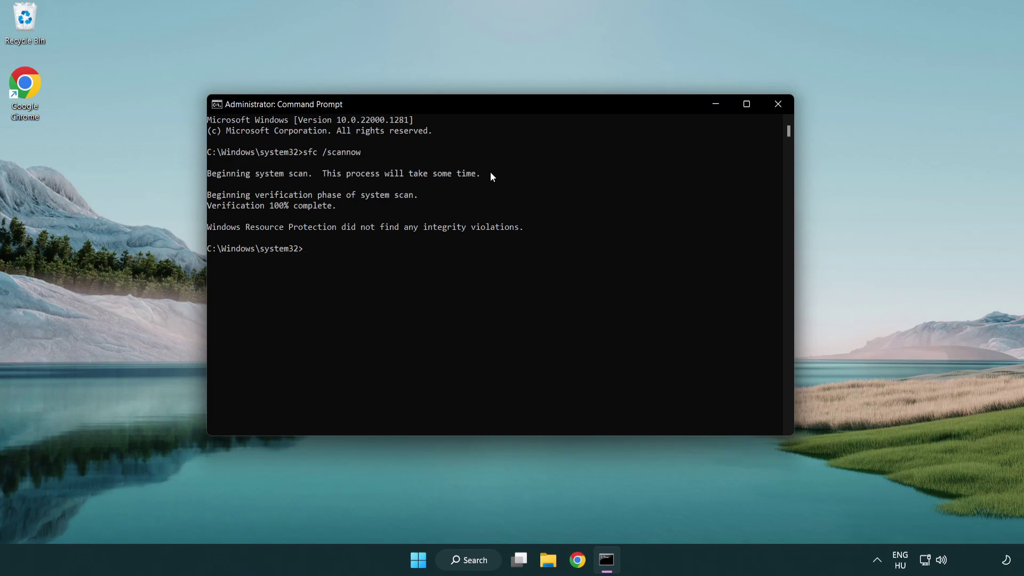
Close Command Prompt and search Windows for 'security'.
left_click(782, 107)
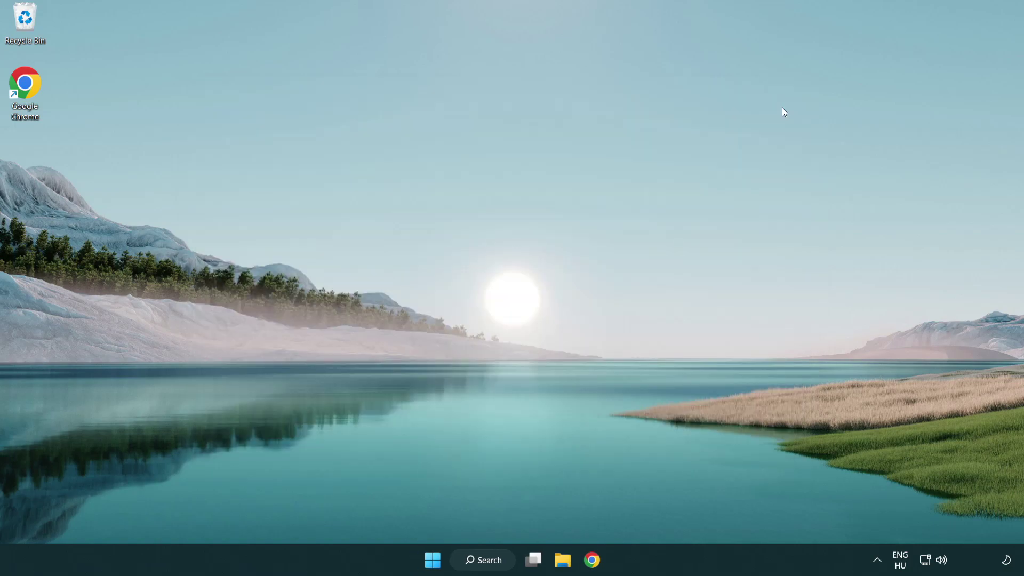
key("super")
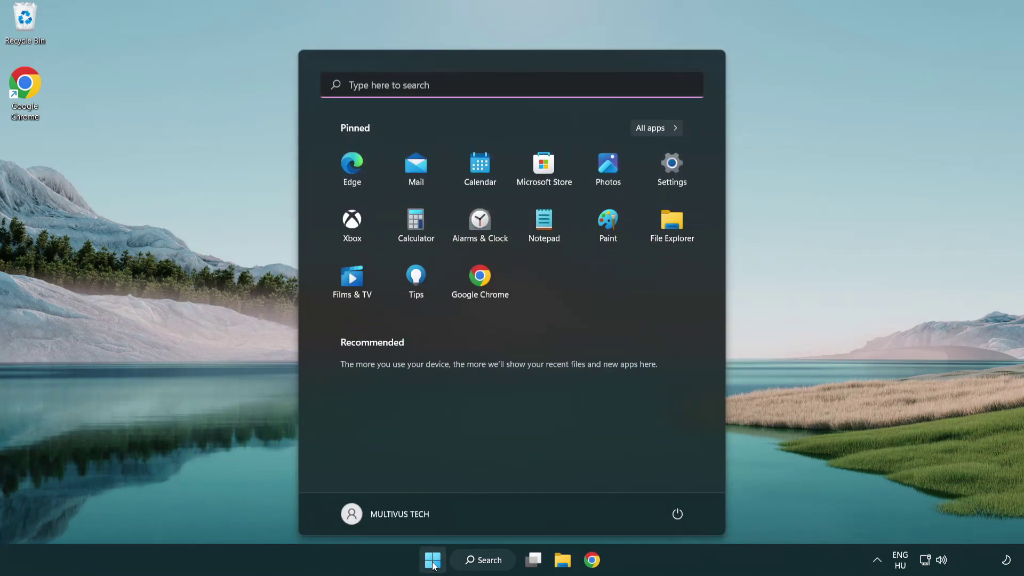
left_click(678, 512)
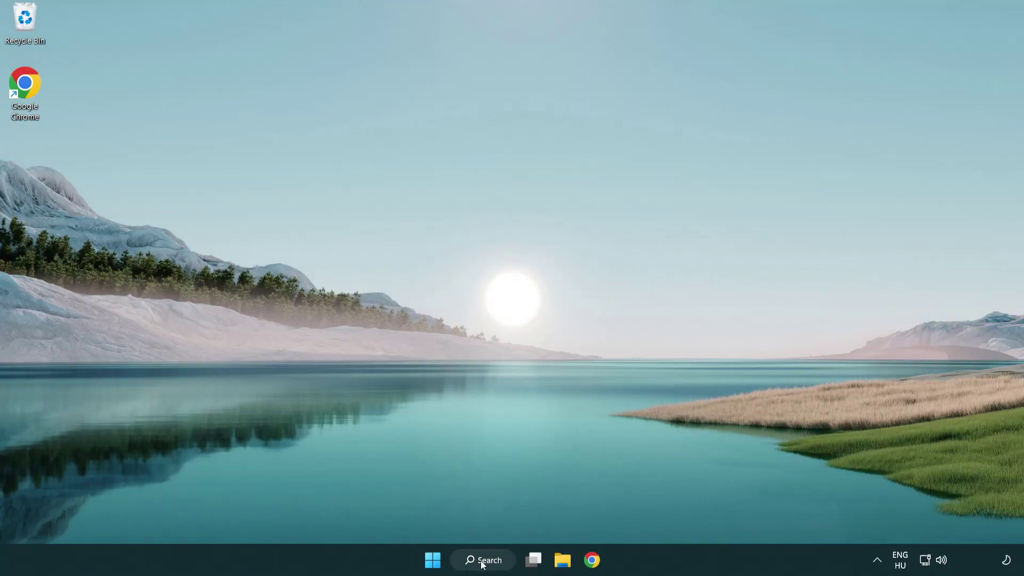
left_click(485, 567)
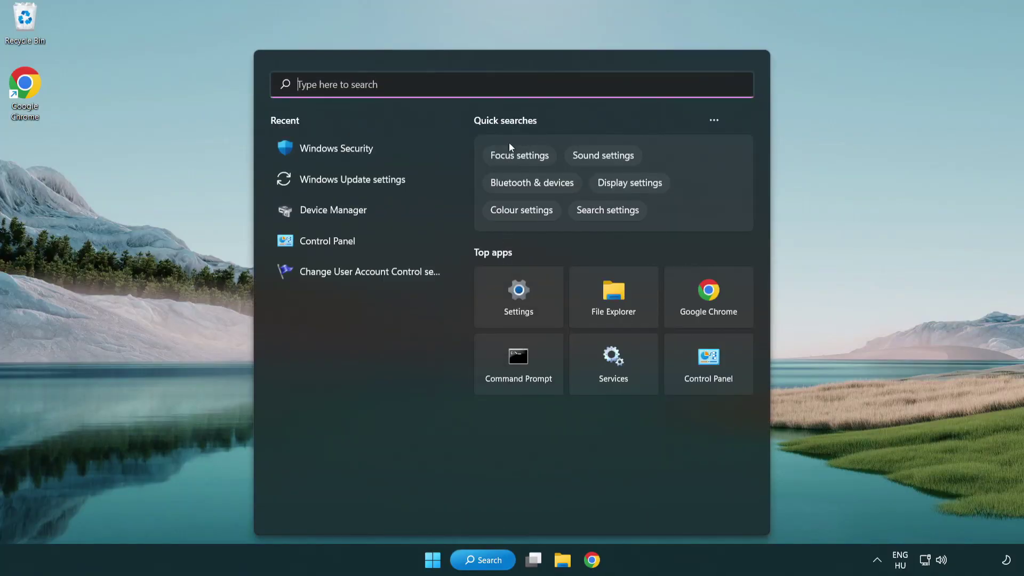
type("sec")
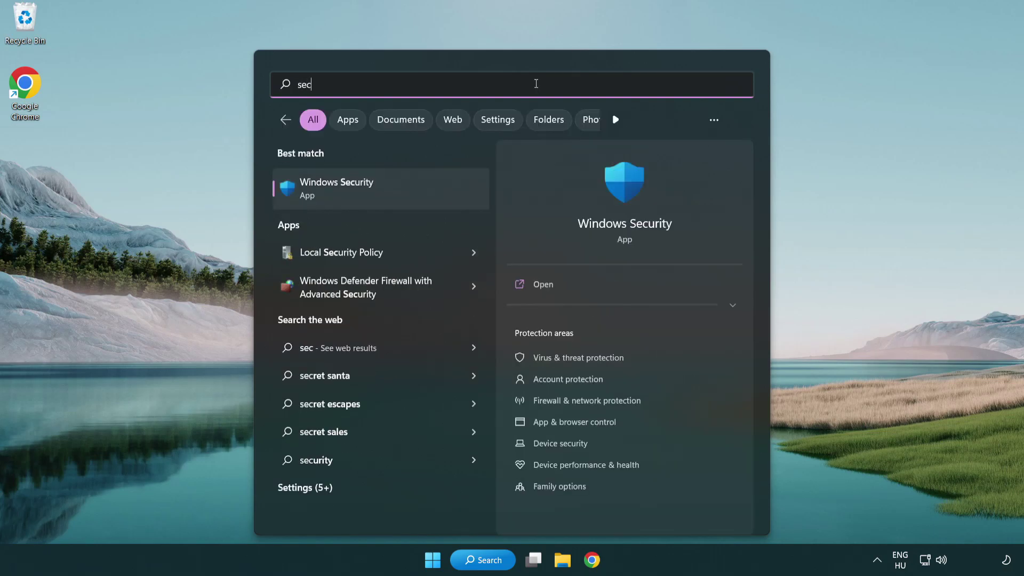
type("uri")
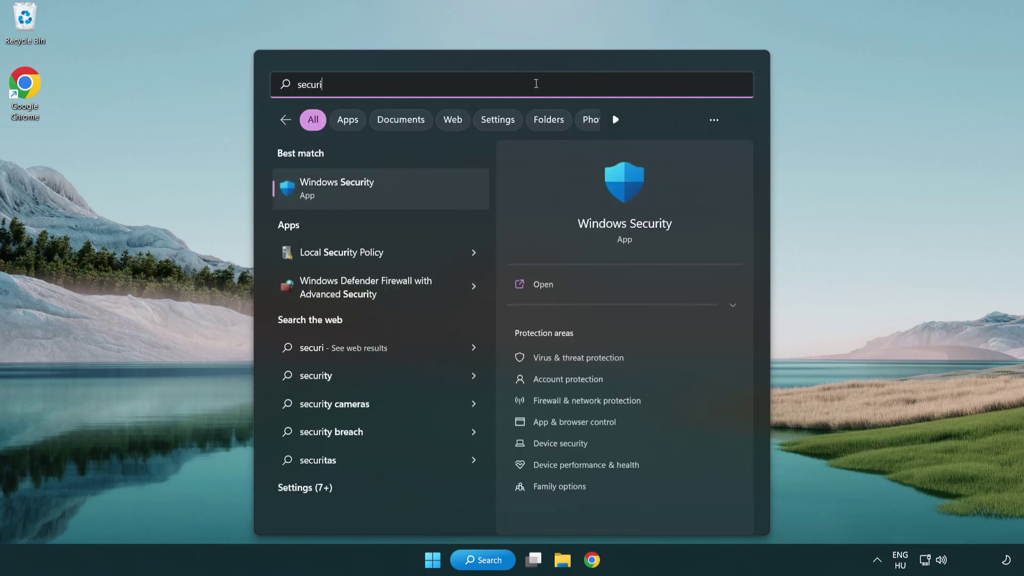
type("ty")
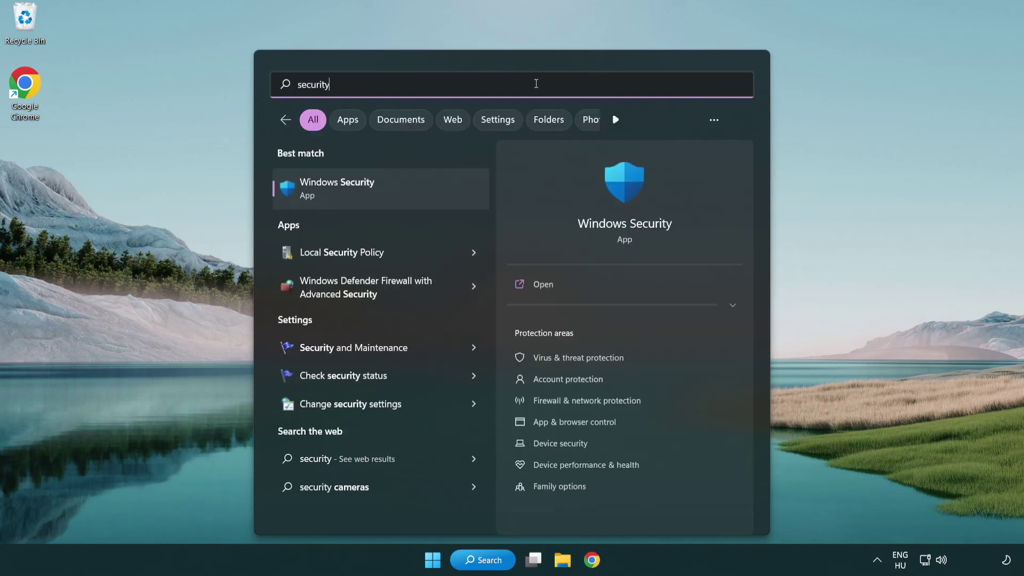
Open Windows Security's Virus & threat protection settings and scroll down toward Exclusions.
left_click(419, 198)
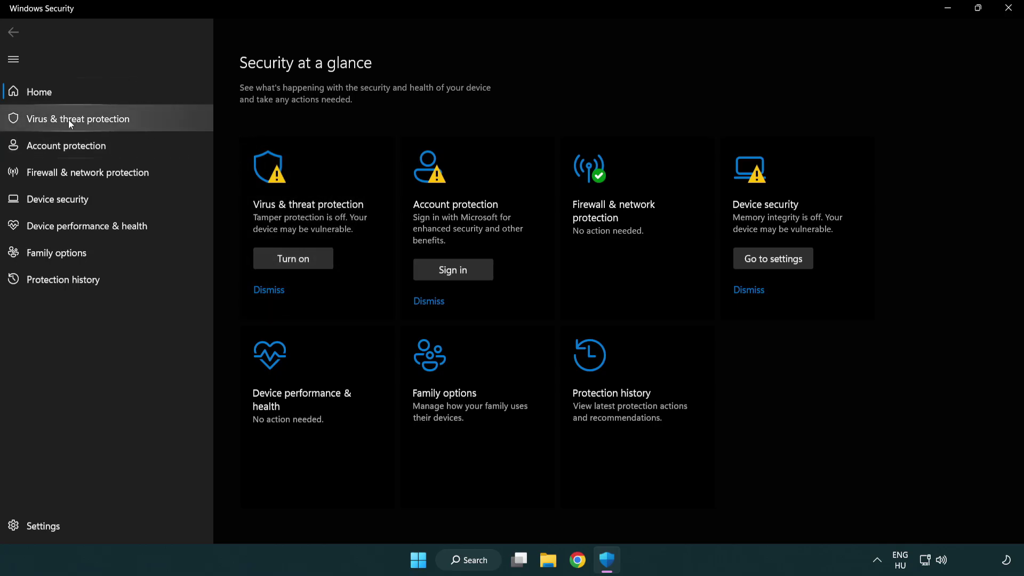
left_click(155, 122)
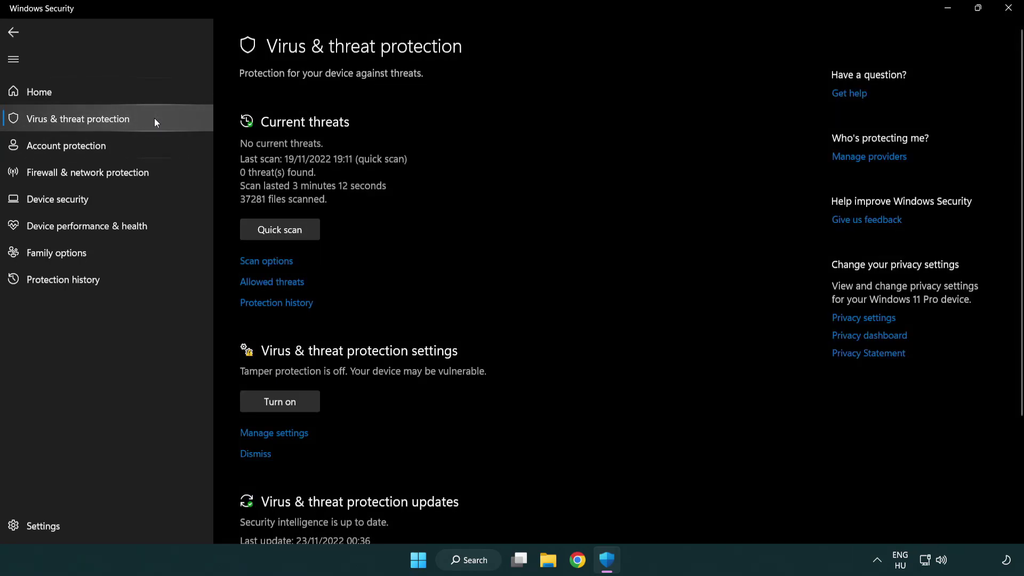
scroll(288, 219, "down", 2)
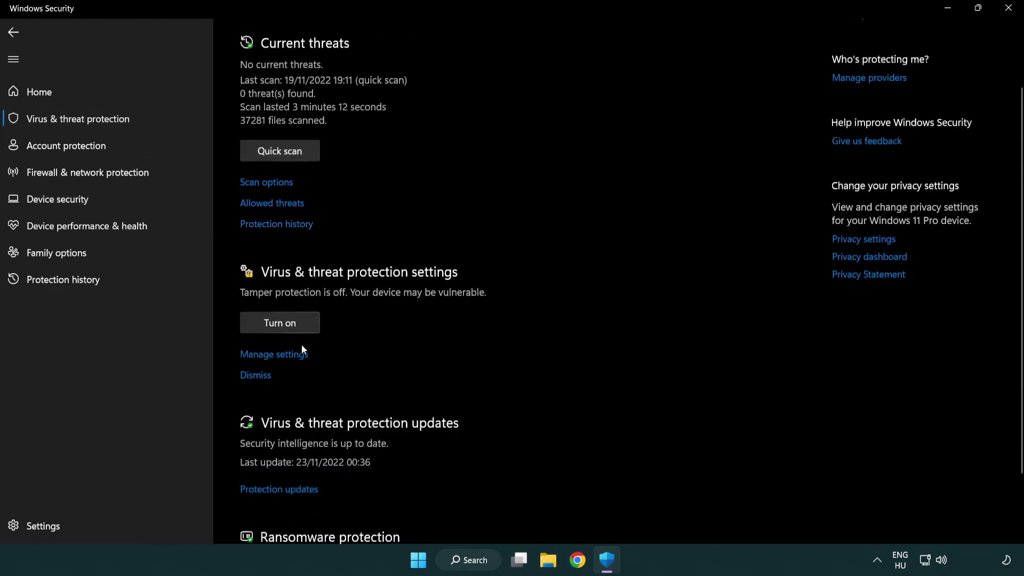
left_click(273, 356)
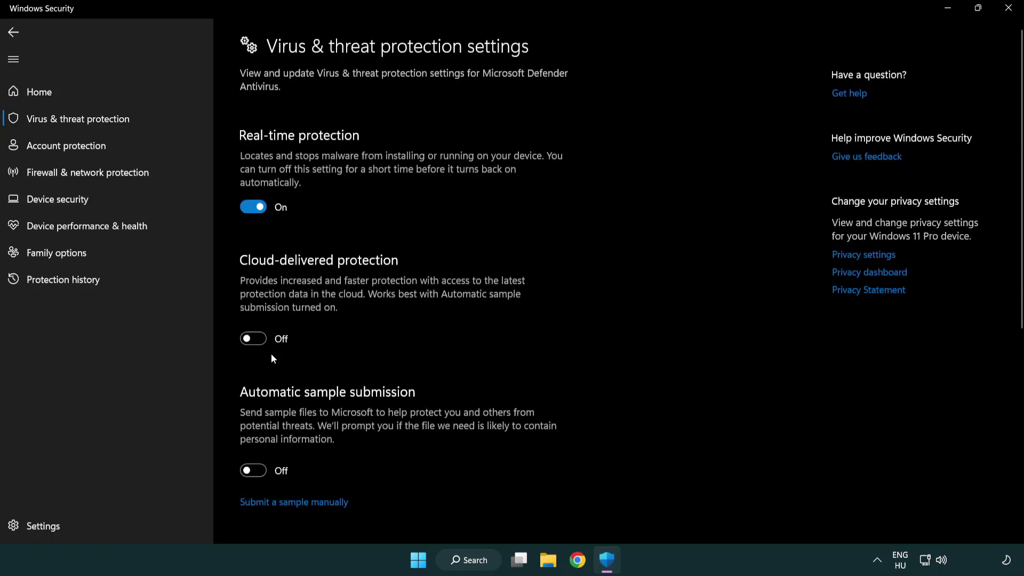
scroll(273, 357, "down", 6)
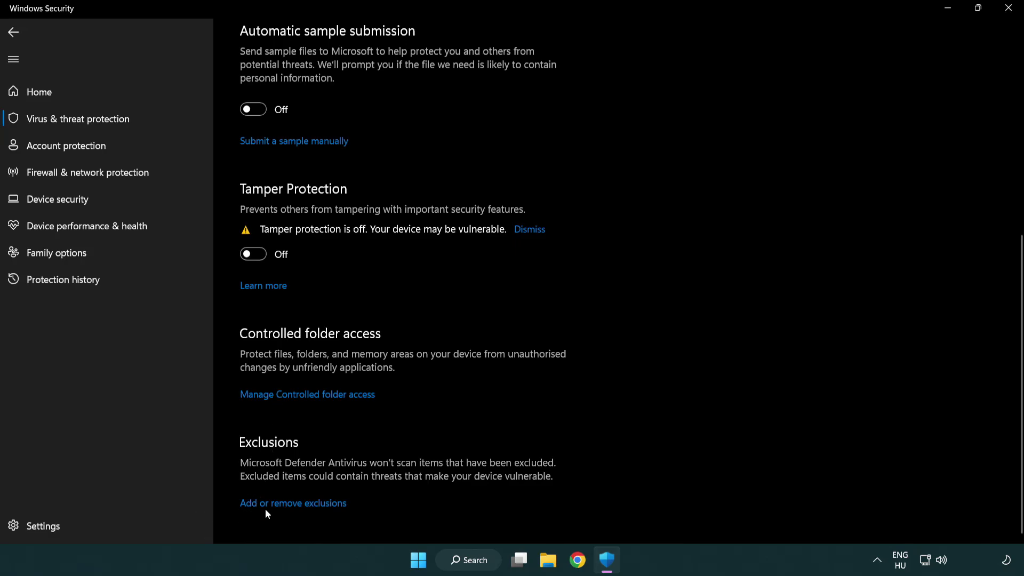
Start adding a File exclusion from Defender's Exclusions list.
left_click(295, 504)
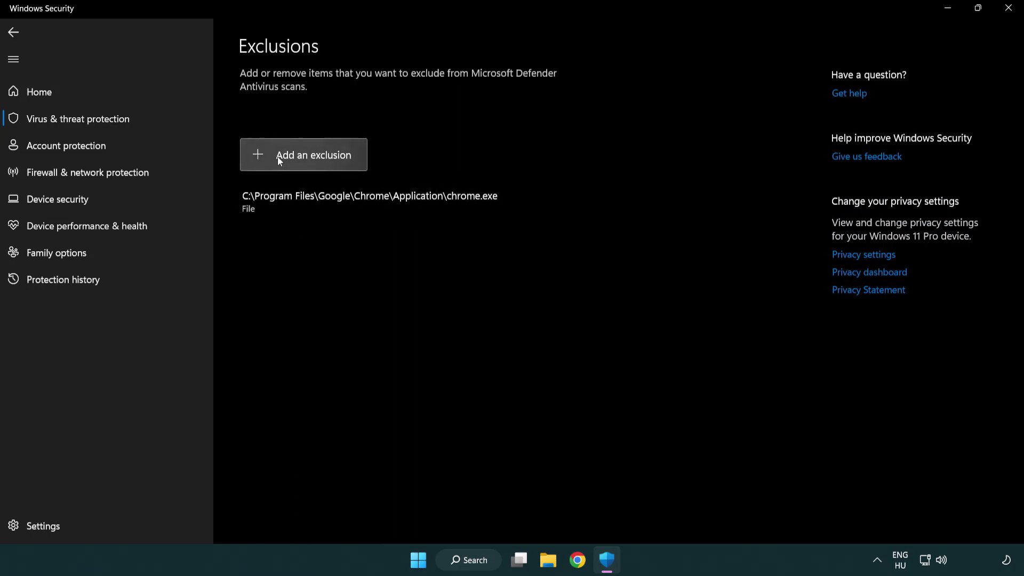
left_click(309, 161)
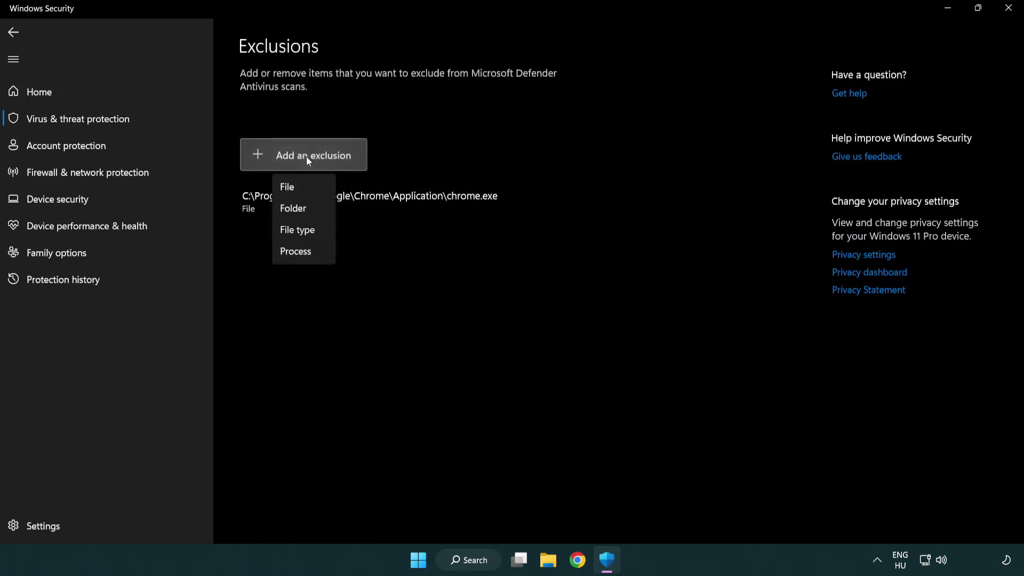
left_click(309, 191)
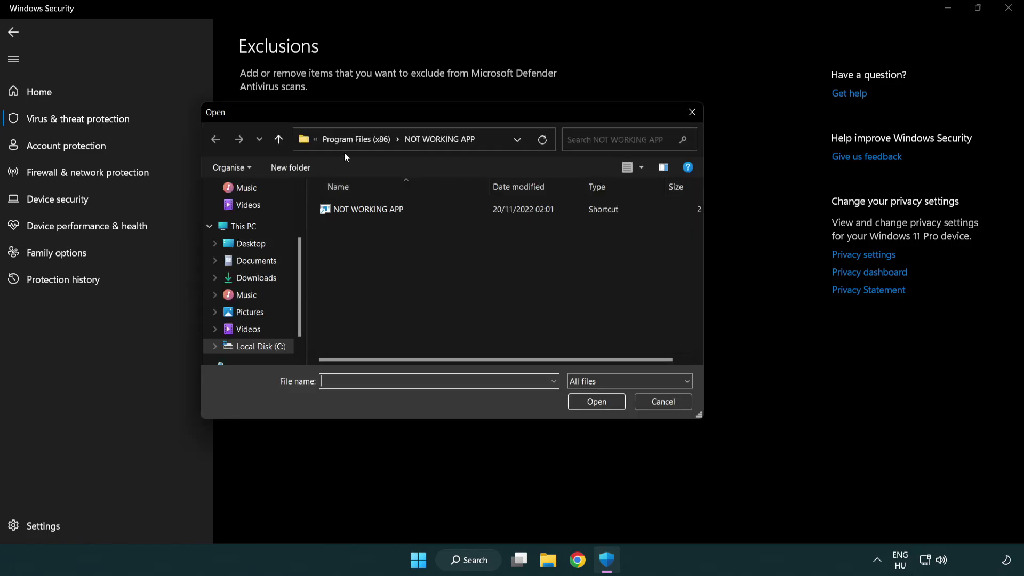
Pick the shortcut in C:\Program Files (x86)\NOT WORKING APP as the excluded file.
left_click(347, 142)
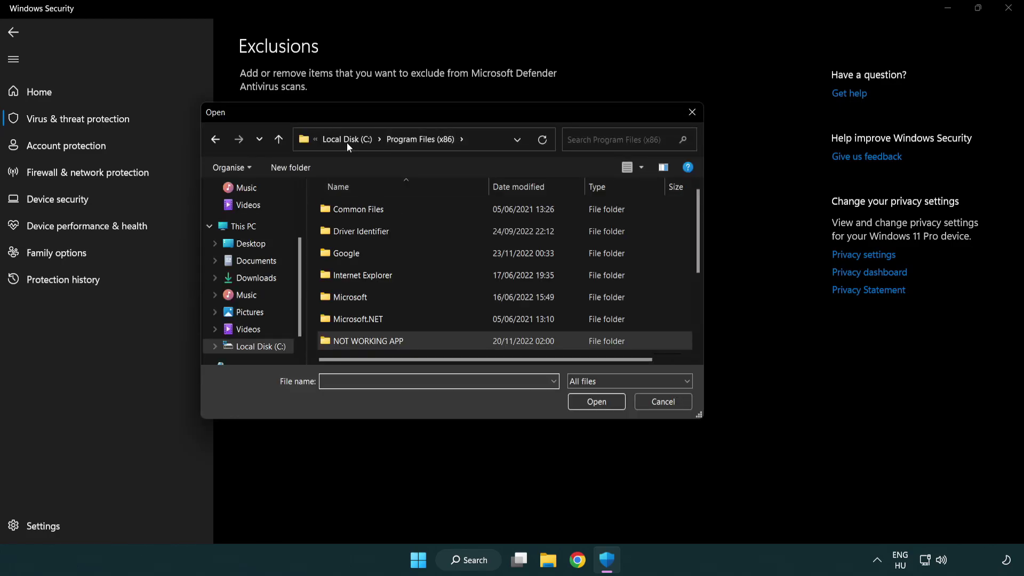
left_click(349, 141)
left_click(346, 141)
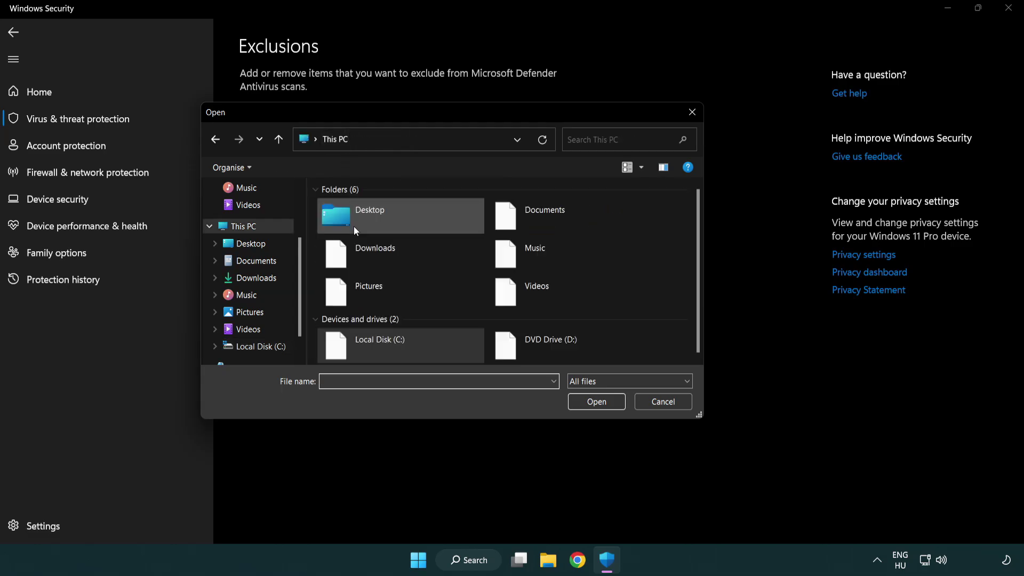
double_click(373, 354)
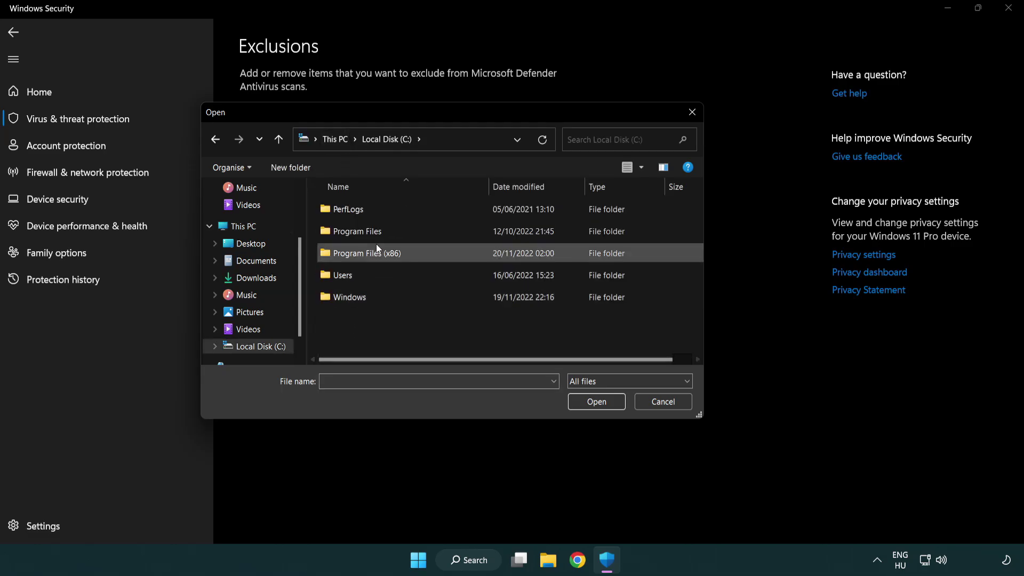
double_click(375, 256)
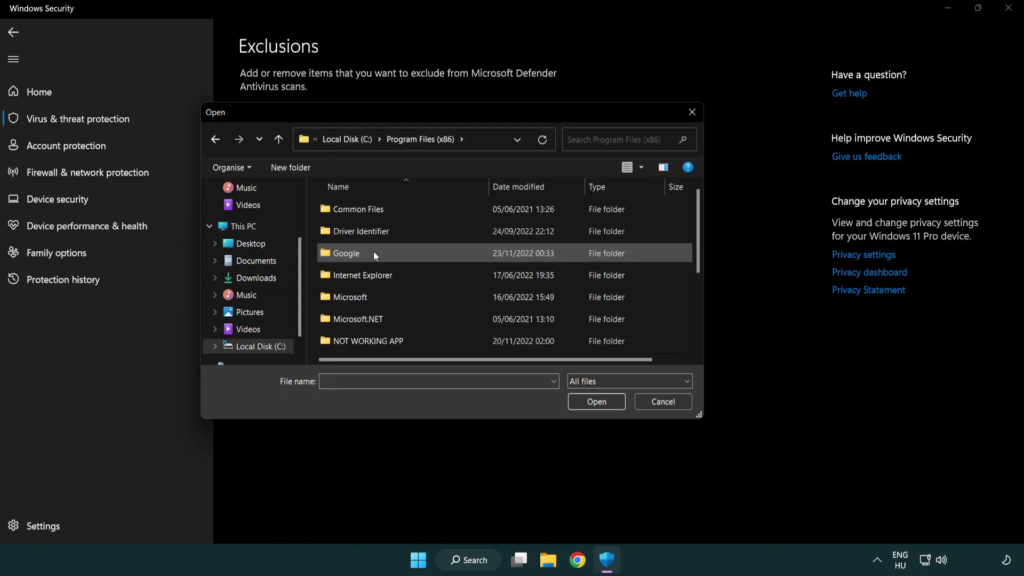
double_click(382, 343)
left_click(360, 208)
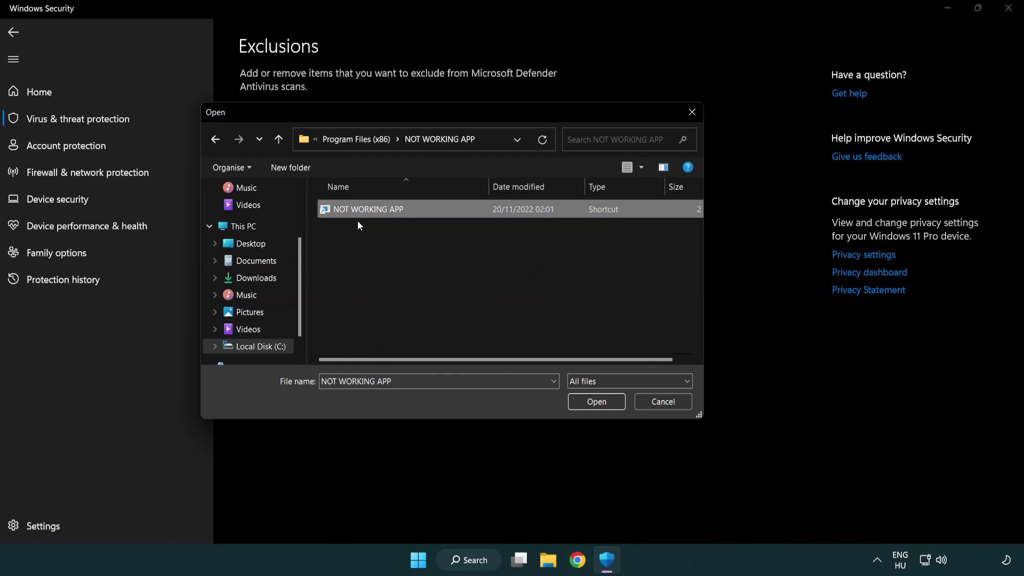
left_click(595, 406)
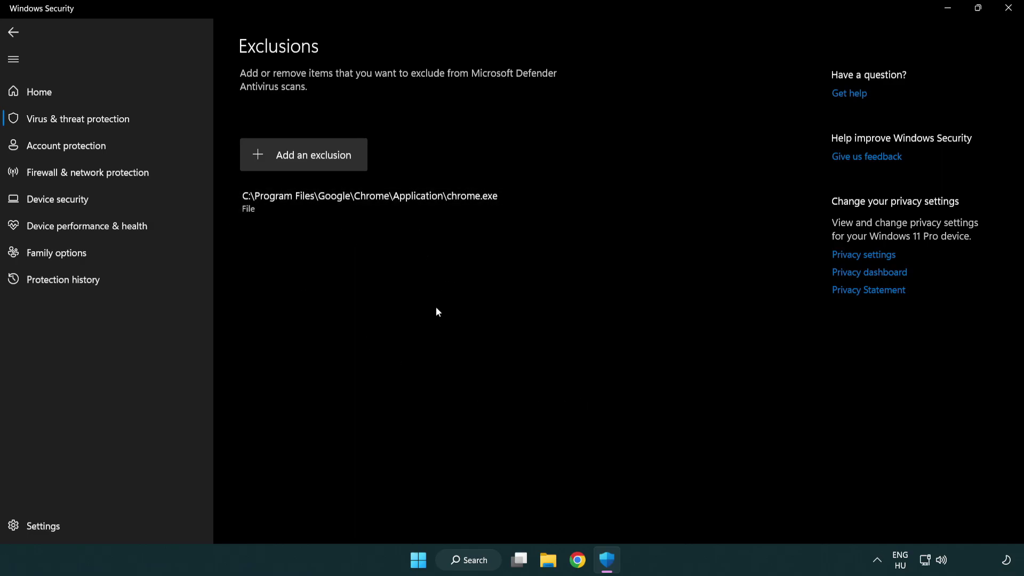
Close Windows Security and show the Start menu's Sleep, Shut down and Restart options.
left_click(1009, 10)
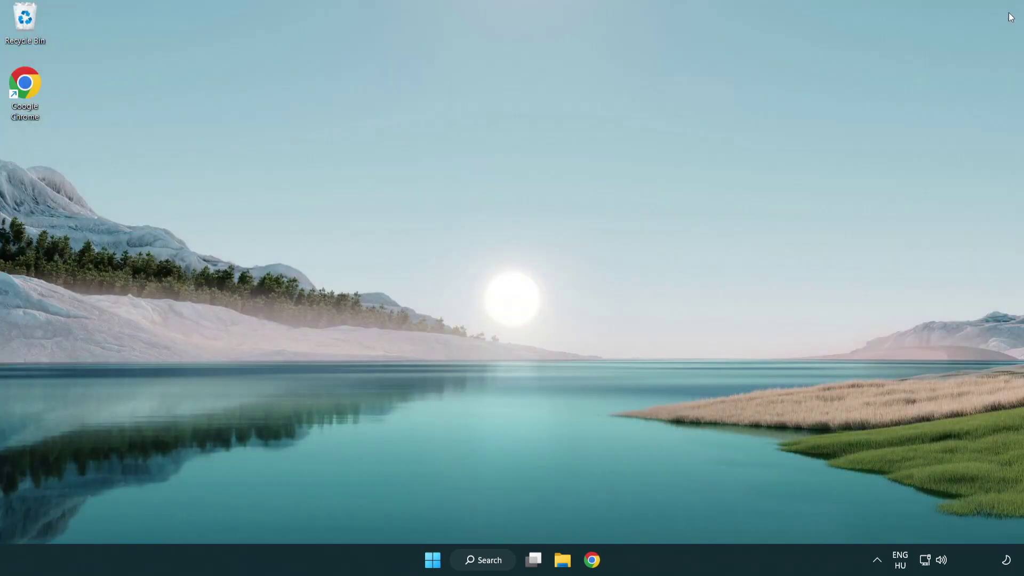
left_click(432, 560)
left_click(679, 514)
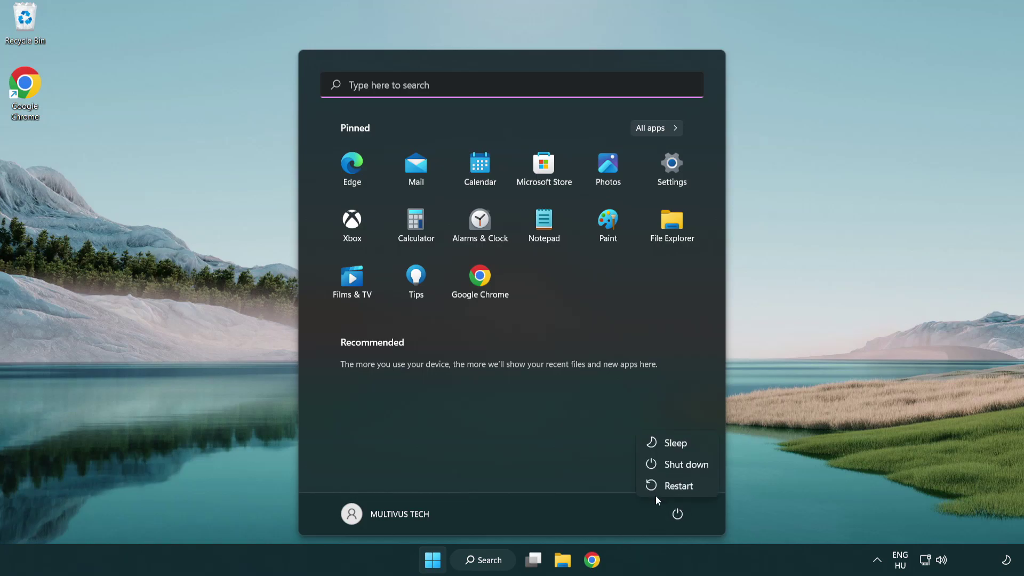